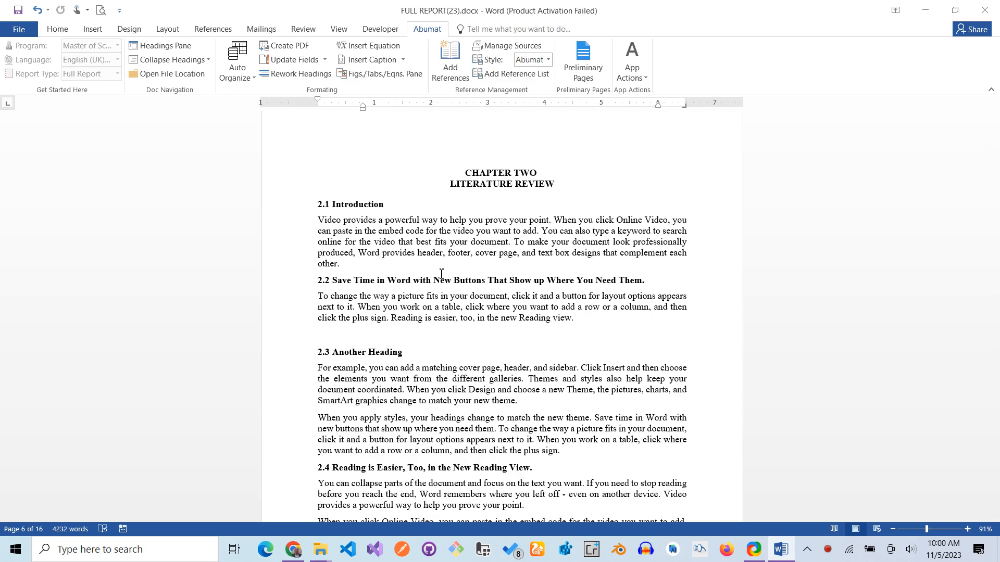
# - Place the cursor at the end of the 2.1 Introduction paragraph
pyautogui.scroll(-1, 381, 252)
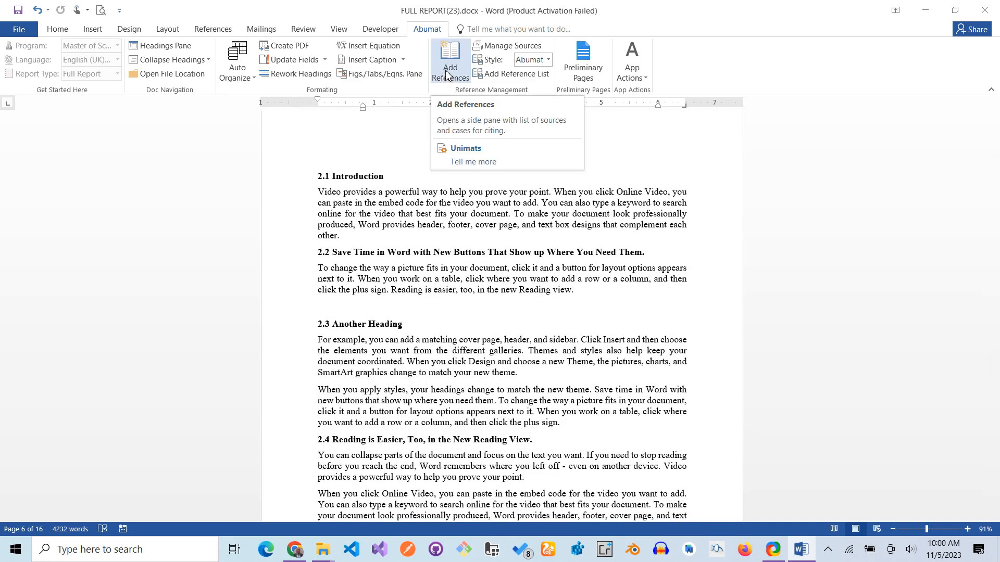
pyautogui.doubleClick(378, 238)
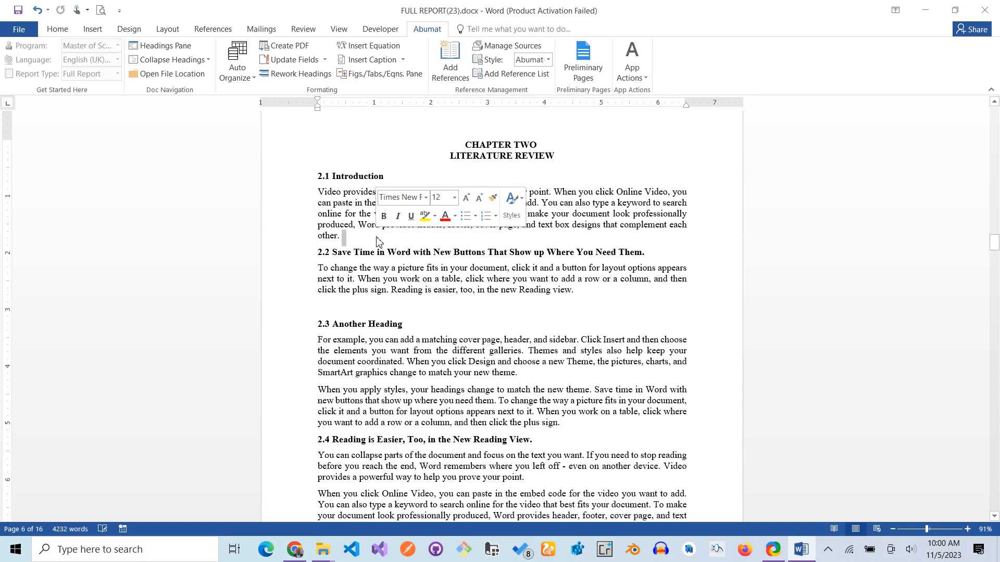
pyautogui.click(379, 238)
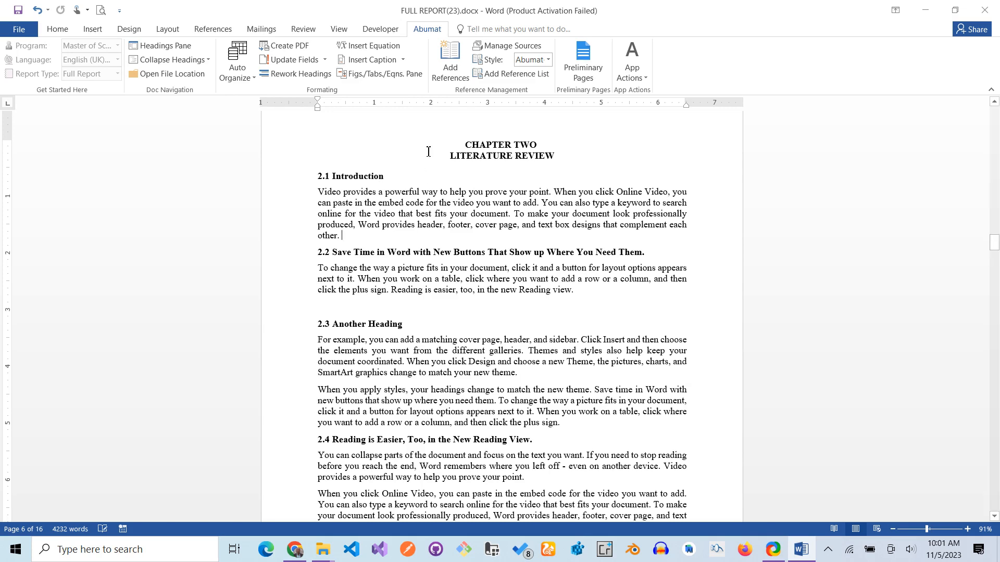
# - Open the Add References pane and search Google Scholar for "pharmacology of plants"
pyautogui.click(450, 78)
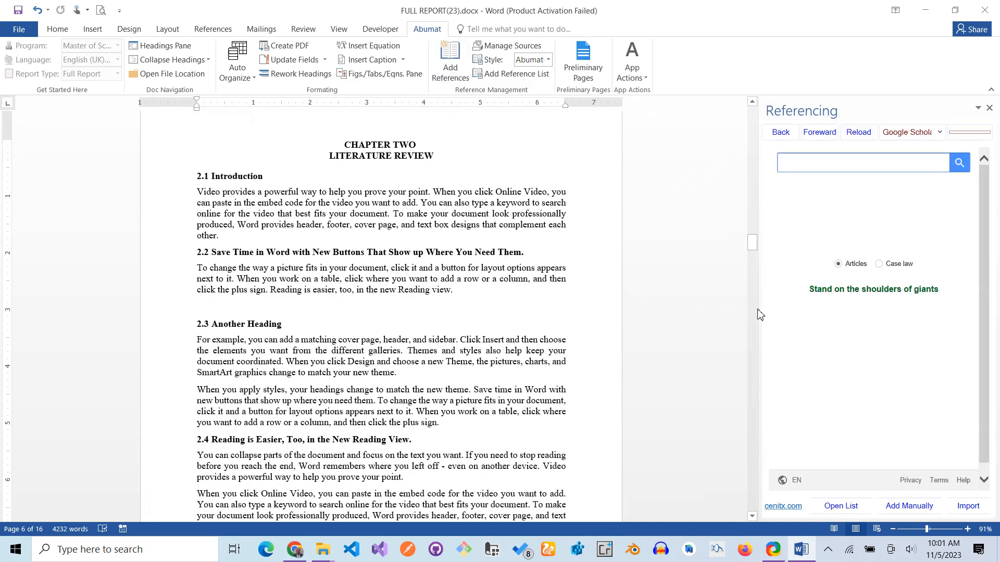
pyautogui.moveTo(756, 308); pyautogui.dragTo(725, 308)
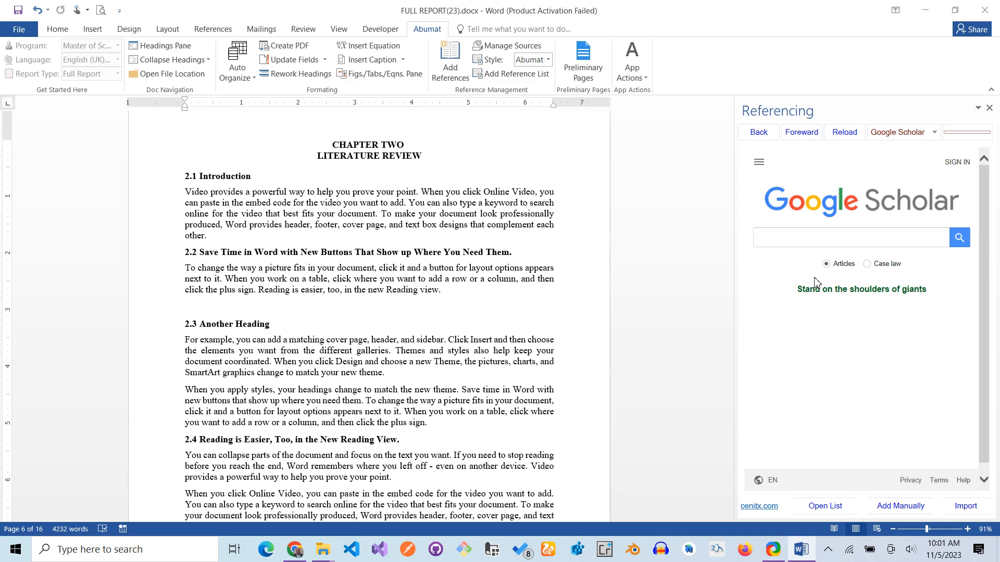
pyautogui.click(817, 237)
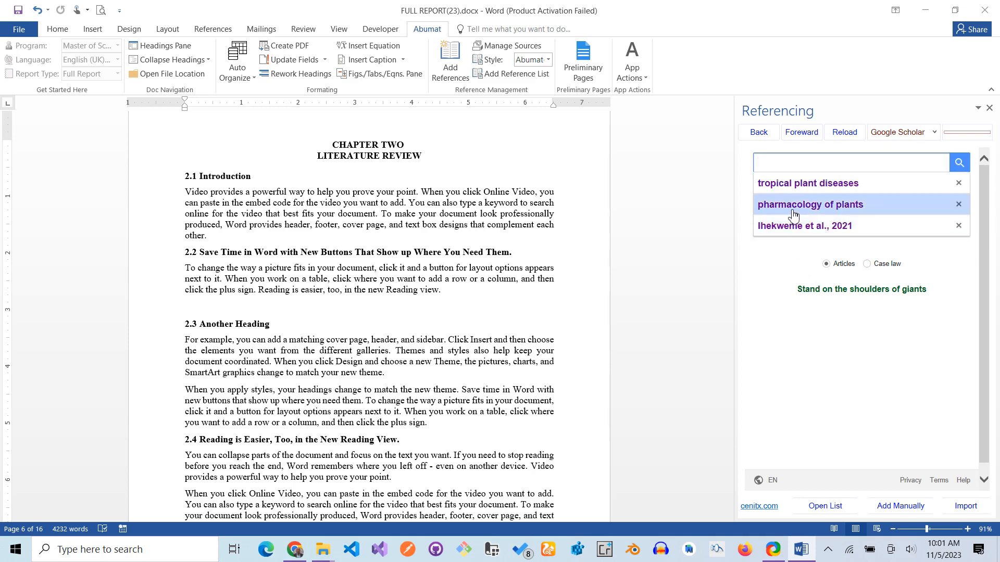
pyautogui.click(794, 213)
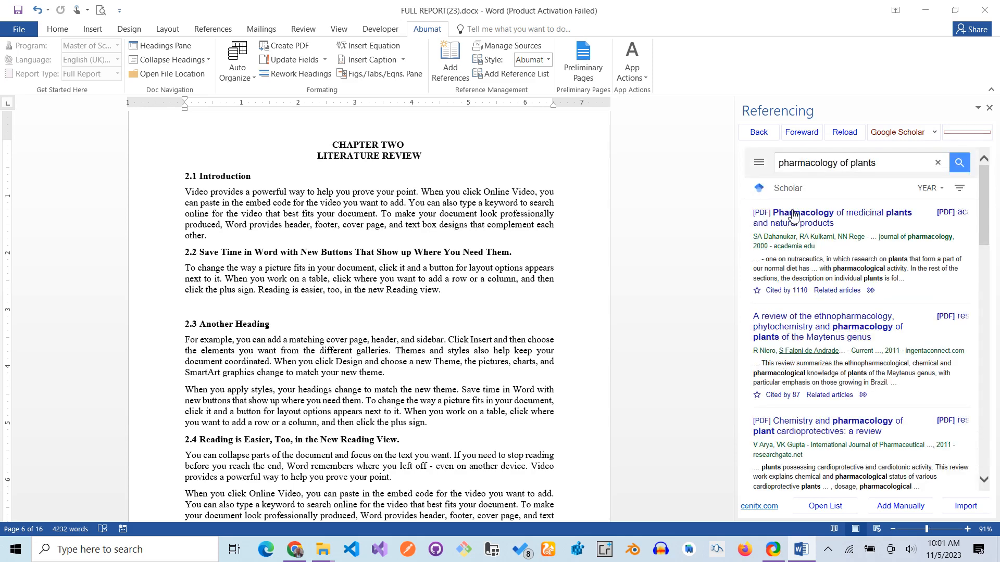
# - Browse the search results, including the second results page
pyautogui.scroll(-20, 820, 346)
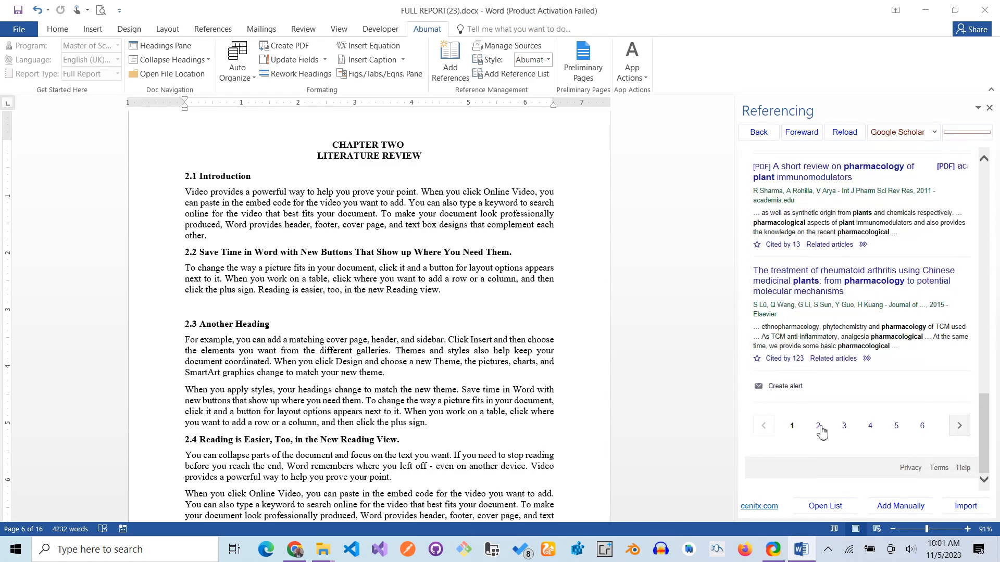
pyautogui.click(819, 428)
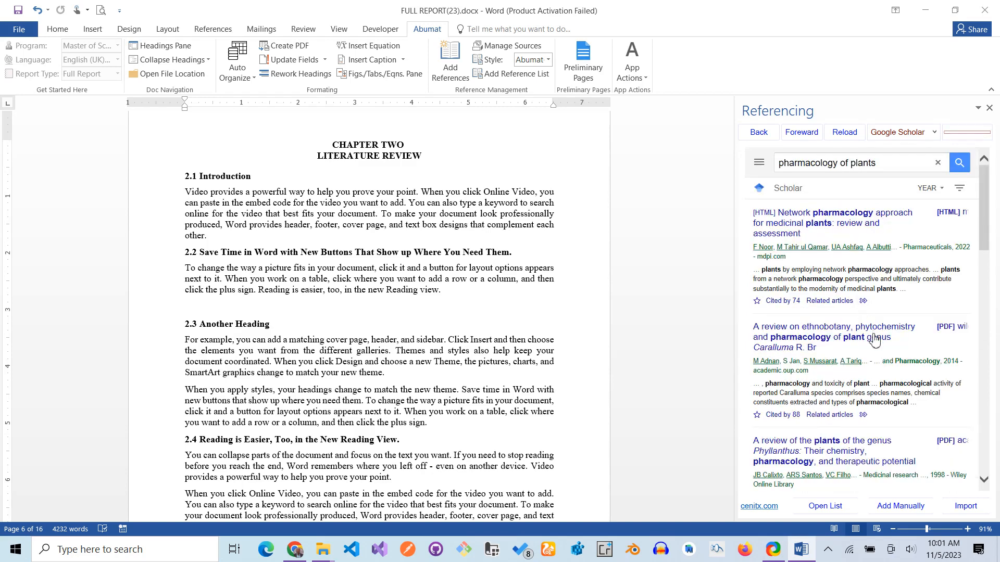
pyautogui.scroll(-3, 846, 382)
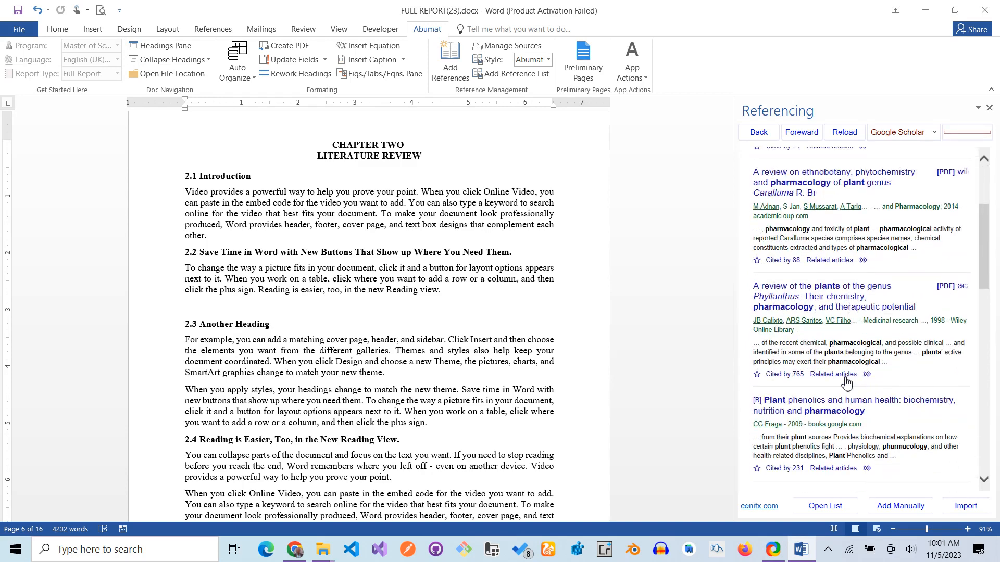
pyautogui.scroll(3, 846, 383)
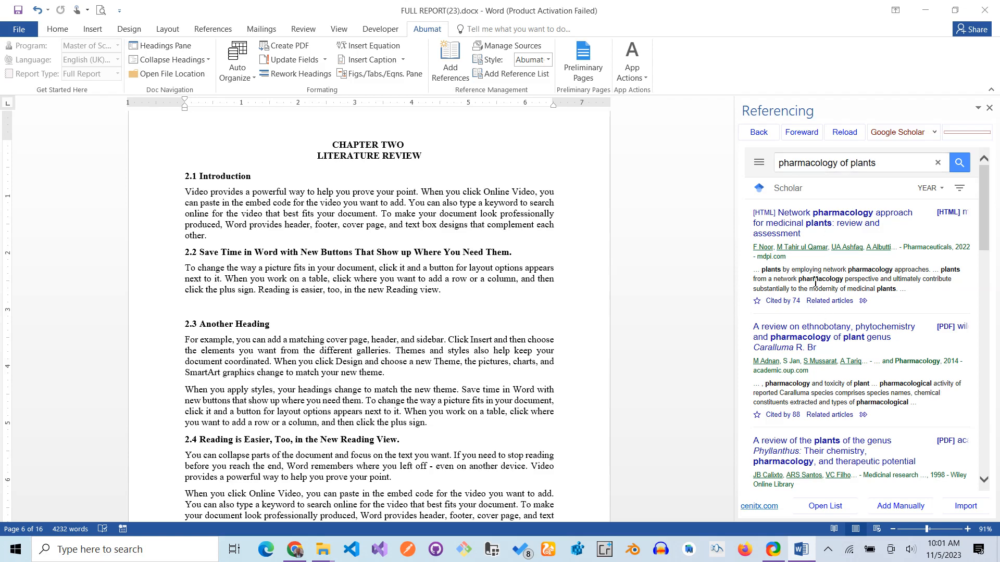
pyautogui.scroll(-3, 815, 373)
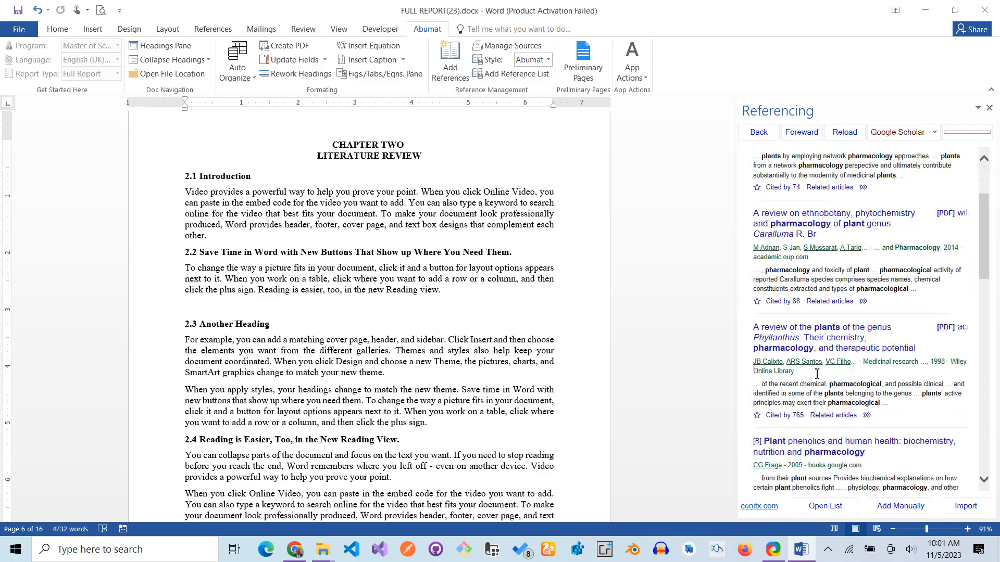
pyautogui.scroll(3, 816, 374)
pyautogui.scroll(-6, 819, 312)
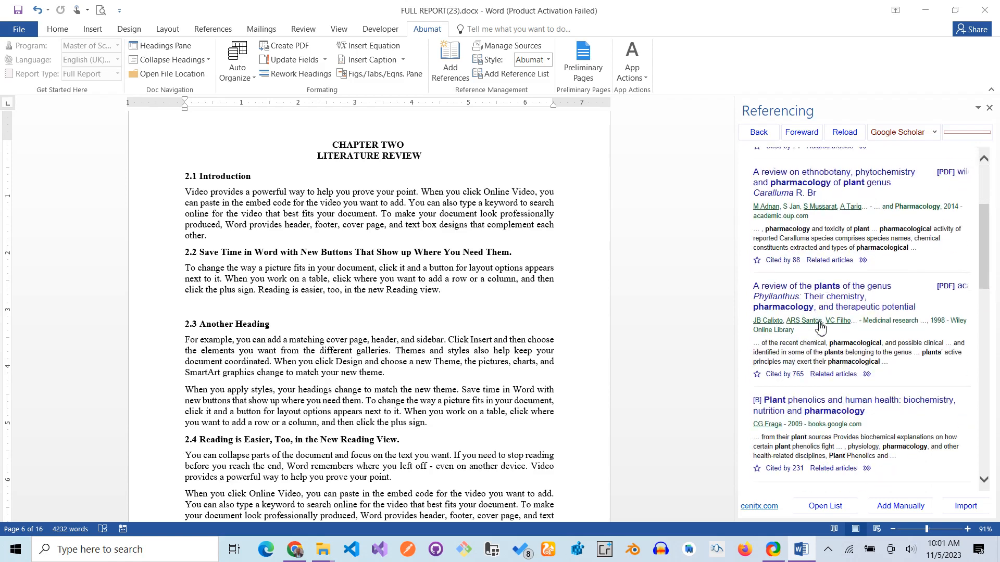
pyautogui.scroll(6, 818, 337)
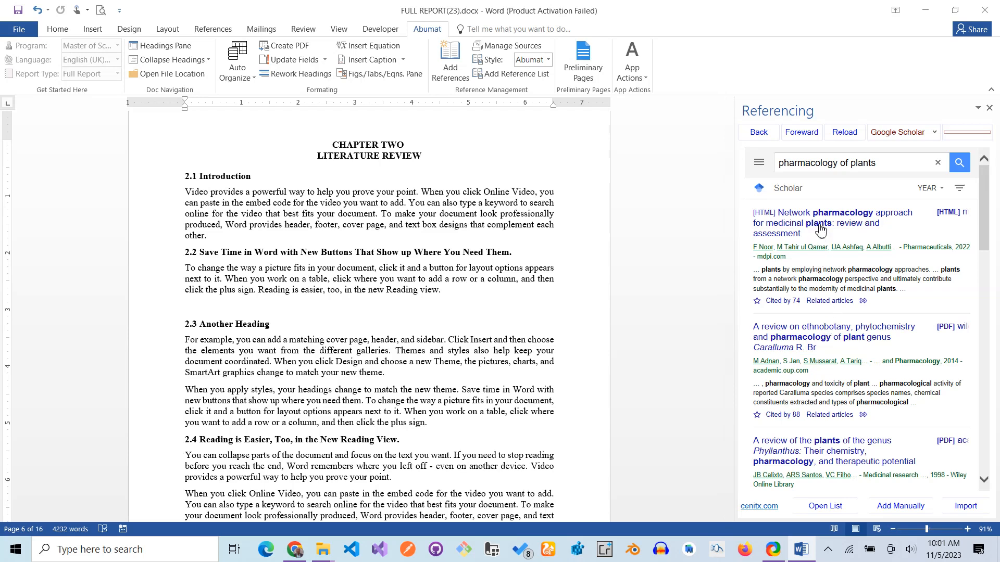
# - Import the article "Network pharmacology approach for medicinal plants: review and assessment" as a reference source
pyautogui.rightClick(819, 223)
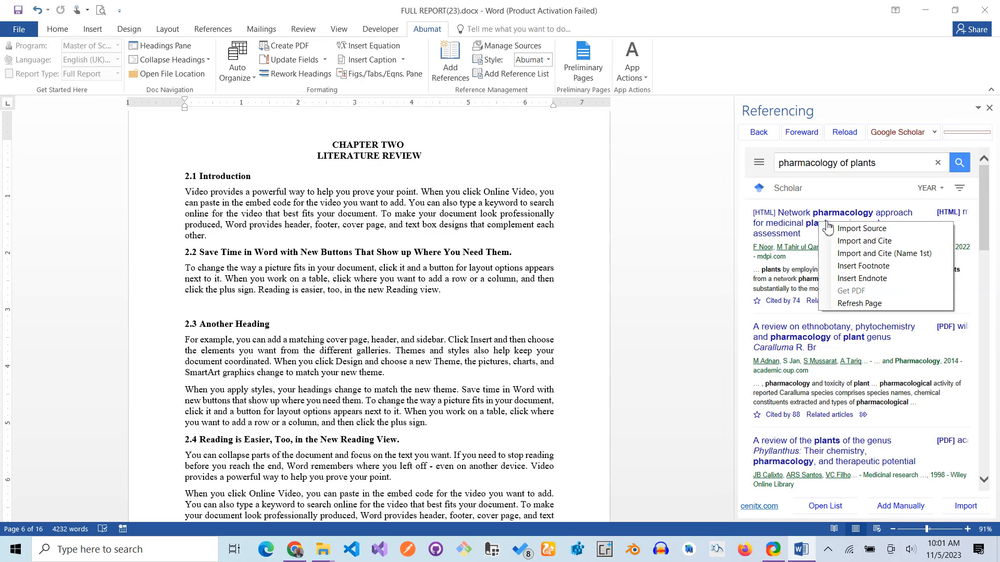
pyautogui.click(845, 226)
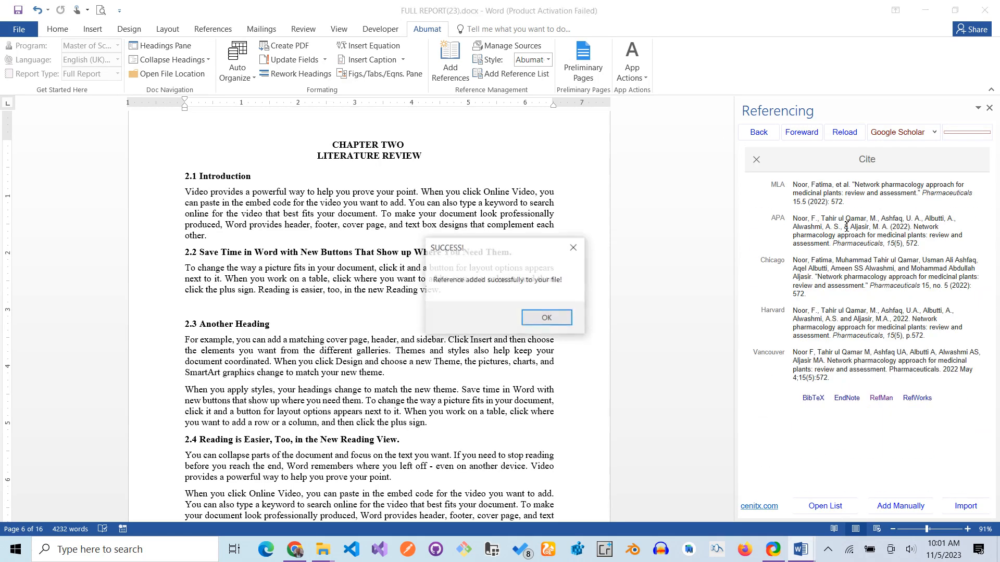
pyautogui.press('Return')
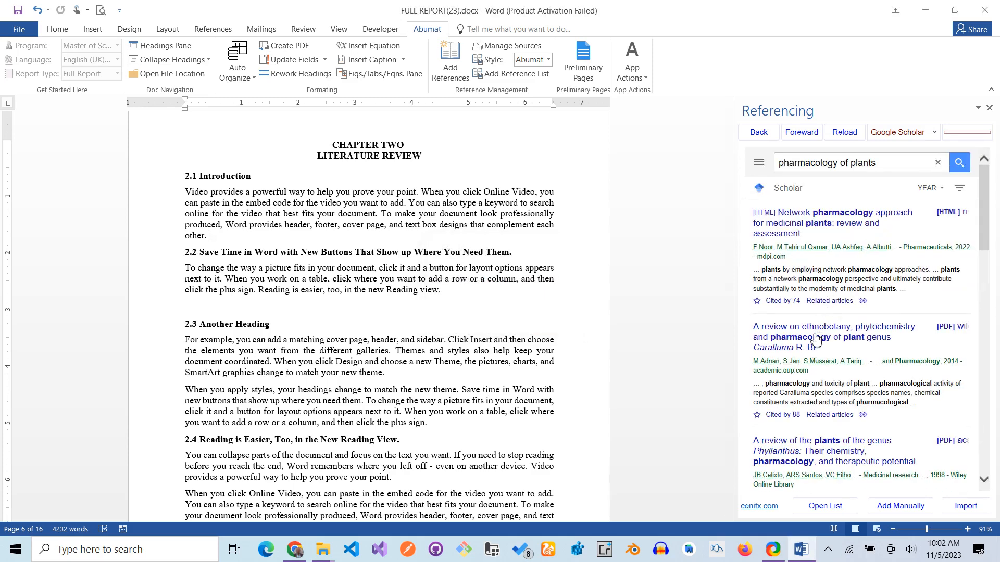
# - Import the ethnobotany, phytochemistry and pharmacology review of the plant genus Caralluma as a reference source
pyautogui.rightClick(815, 336)
pyautogui.click(845, 341)
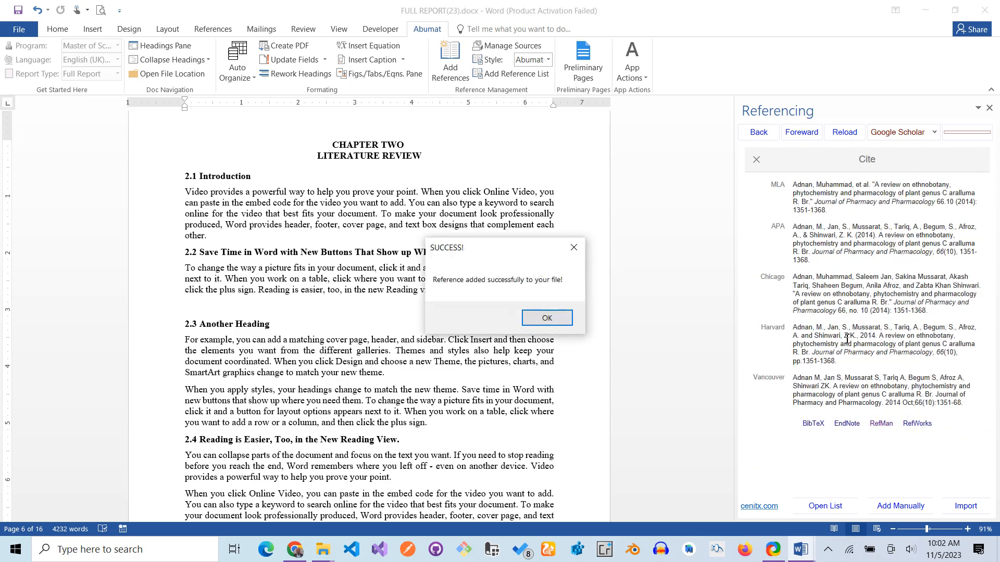
pyautogui.press('Return')
# - Import the review of the plants of the genus Phyllanthus as a reference source
pyautogui.scroll(-2, 833, 363)
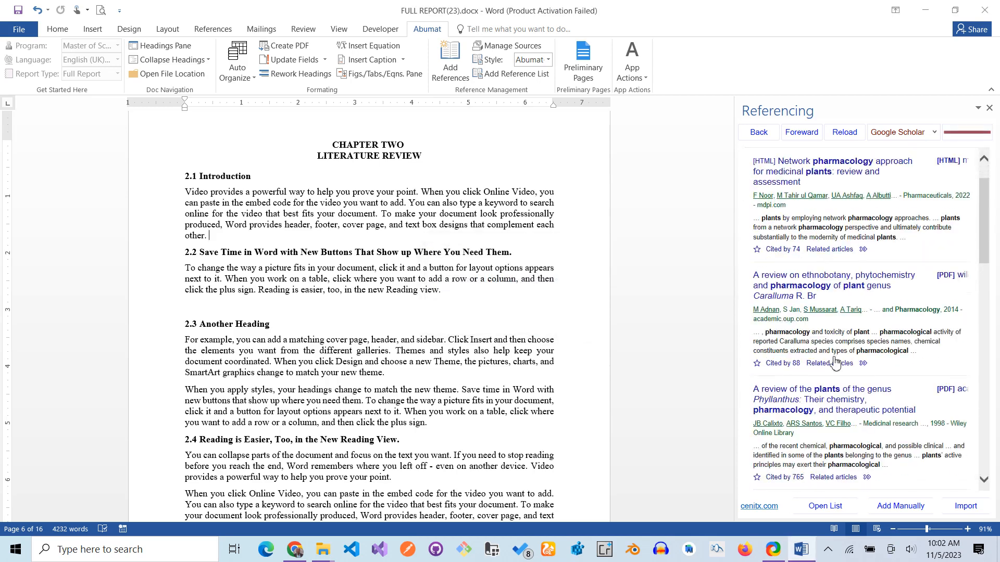
pyautogui.rightClick(828, 346)
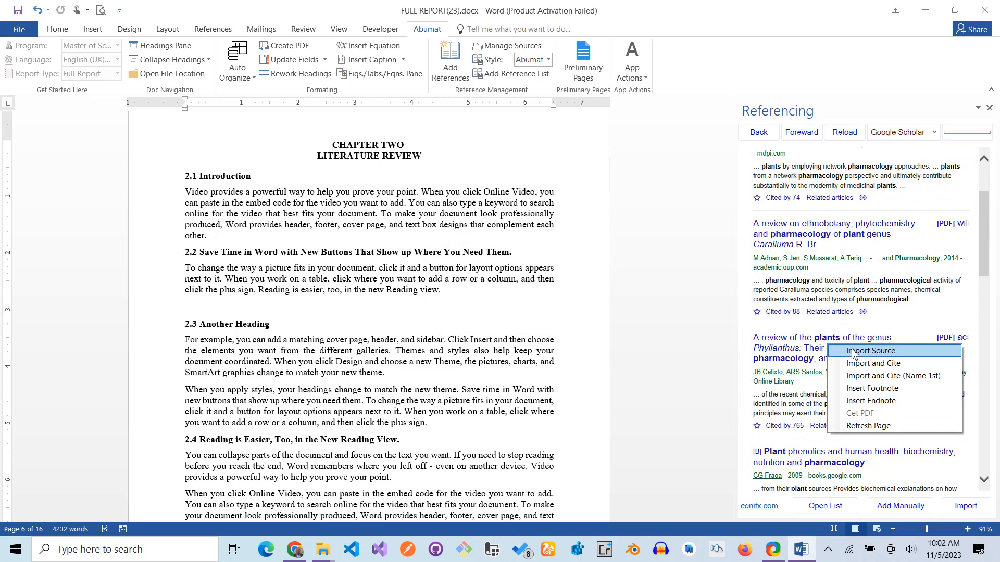
pyautogui.click(855, 354)
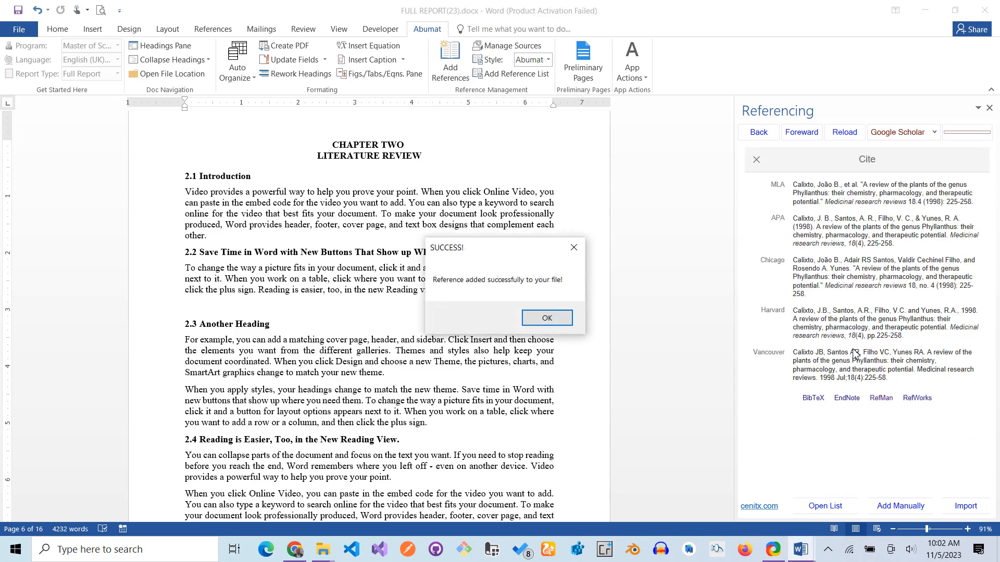
pyautogui.press('Return')
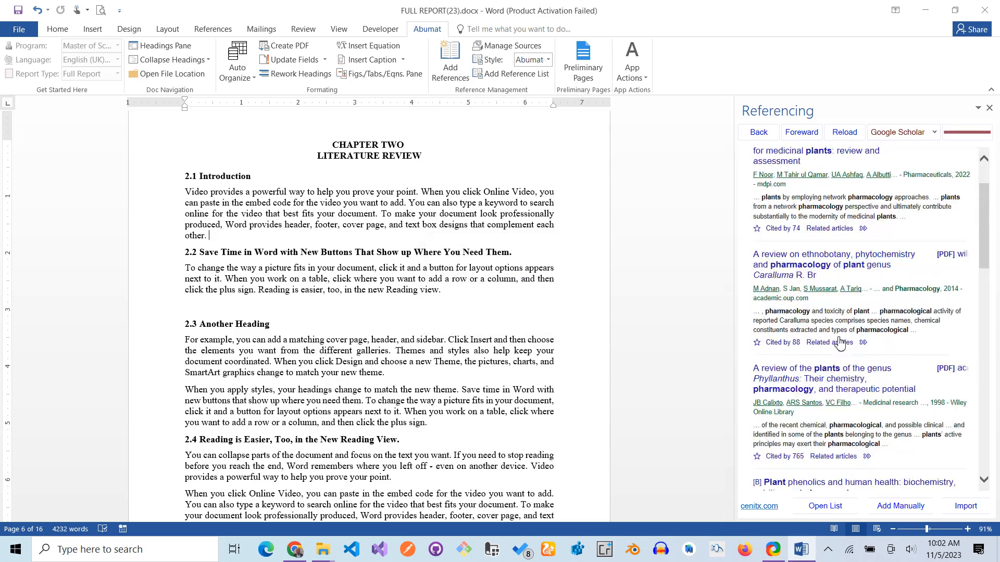
# - Try to import the Phyllanthus review again as a reference source
pyautogui.rightClick(828, 311)
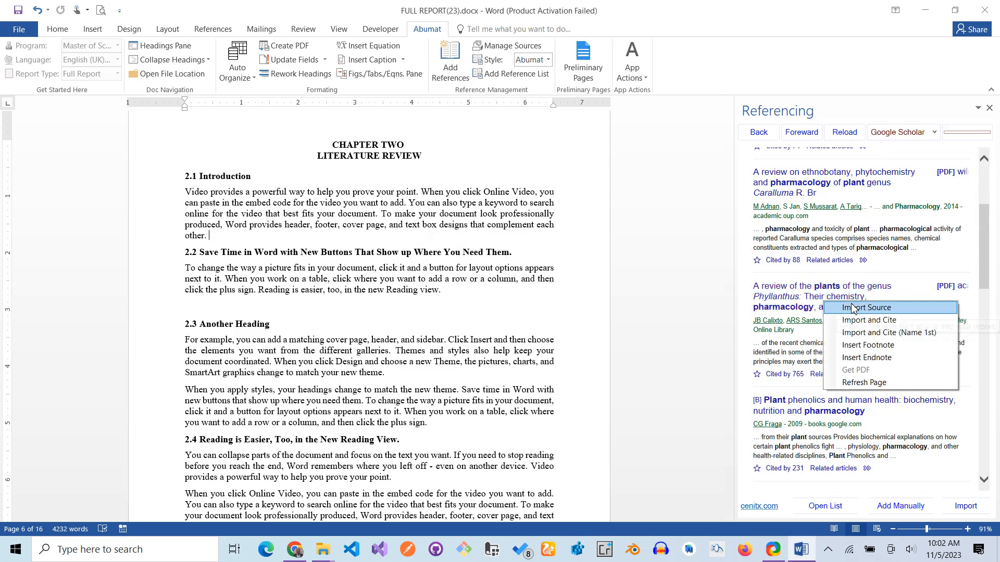
pyautogui.click(852, 309)
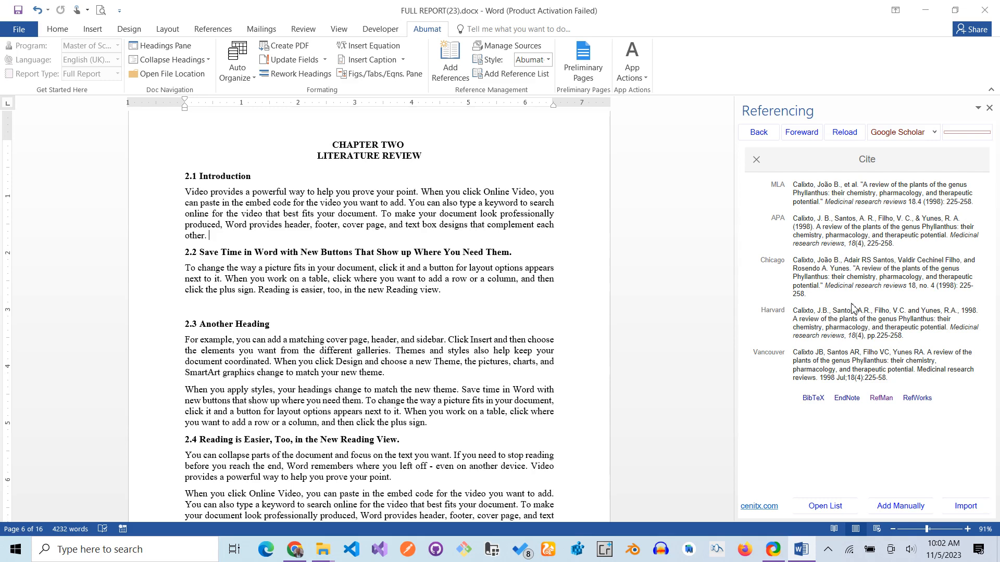
pyautogui.click(852, 307)
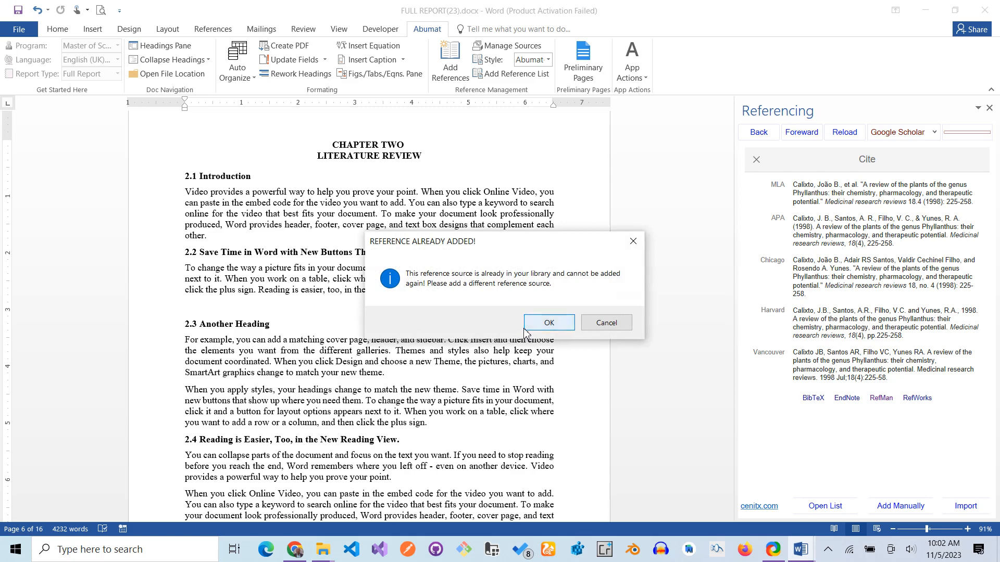
pyautogui.click(564, 328)
# - Import the pharmacology-based review of medicinal plants effective against COVID-19 as a reference source
pyautogui.scroll(-3, 811, 387)
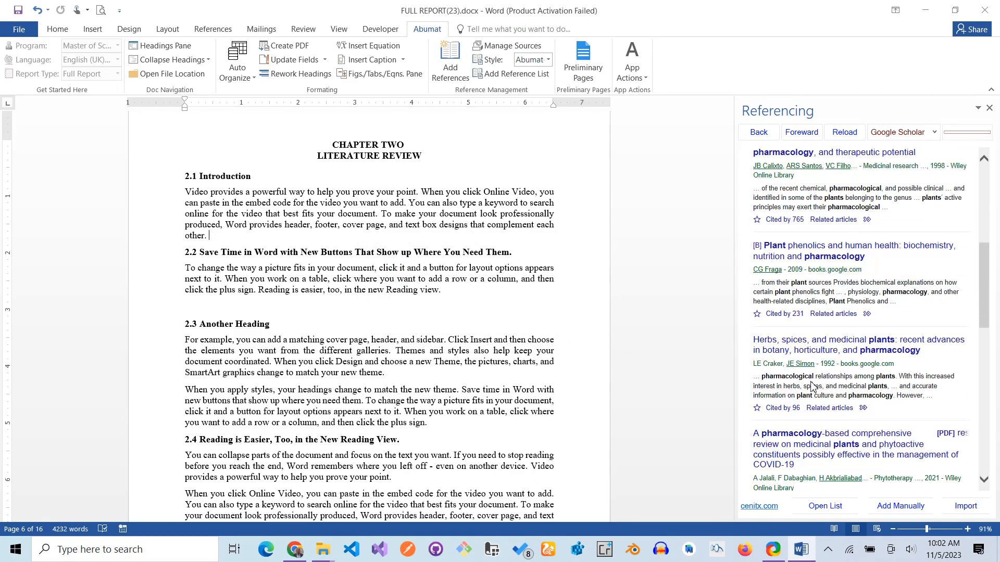
pyautogui.scroll(-1, 811, 386)
pyautogui.rightClick(813, 296)
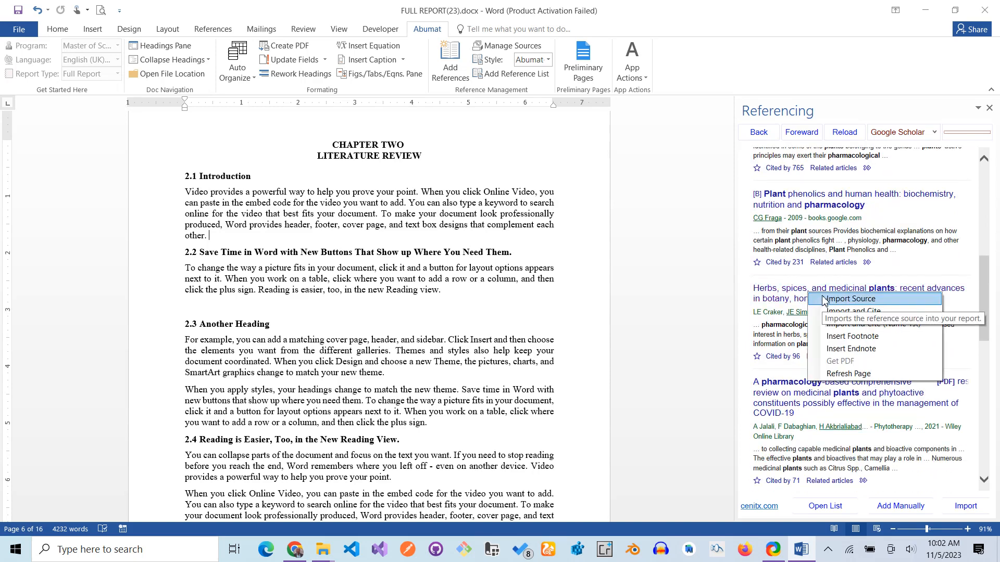
pyautogui.rightClick(779, 396)
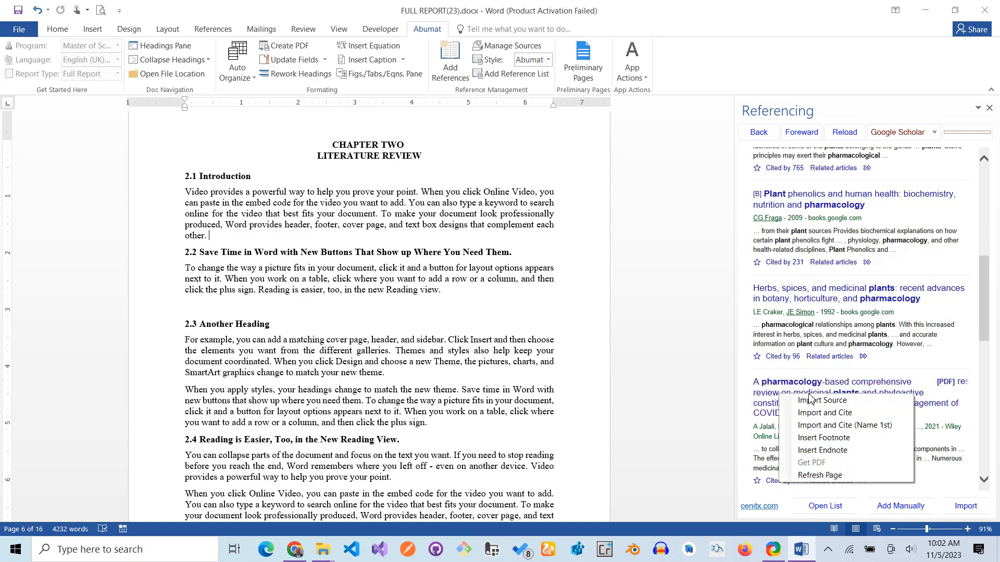
pyautogui.click(836, 402)
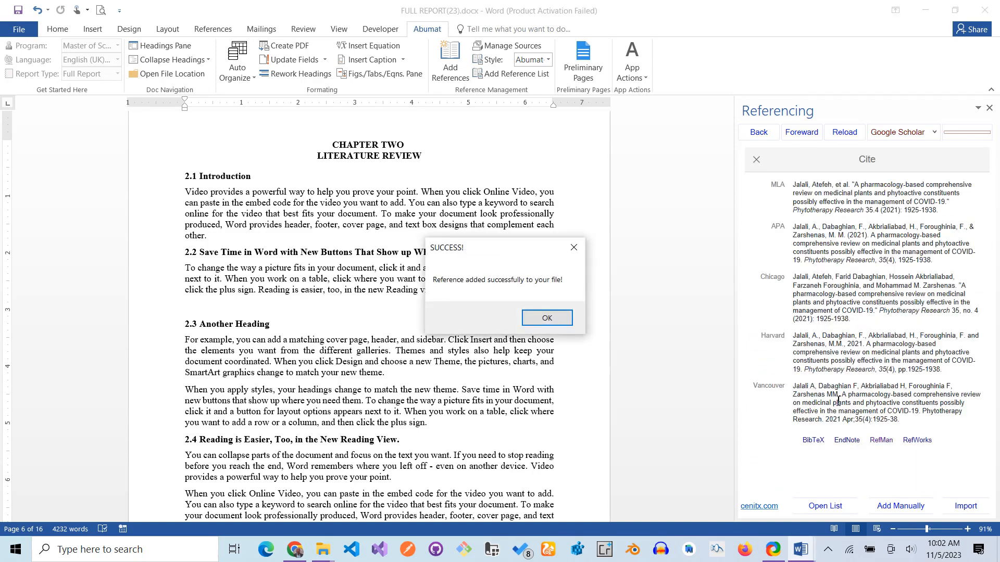
pyautogui.press('Return')
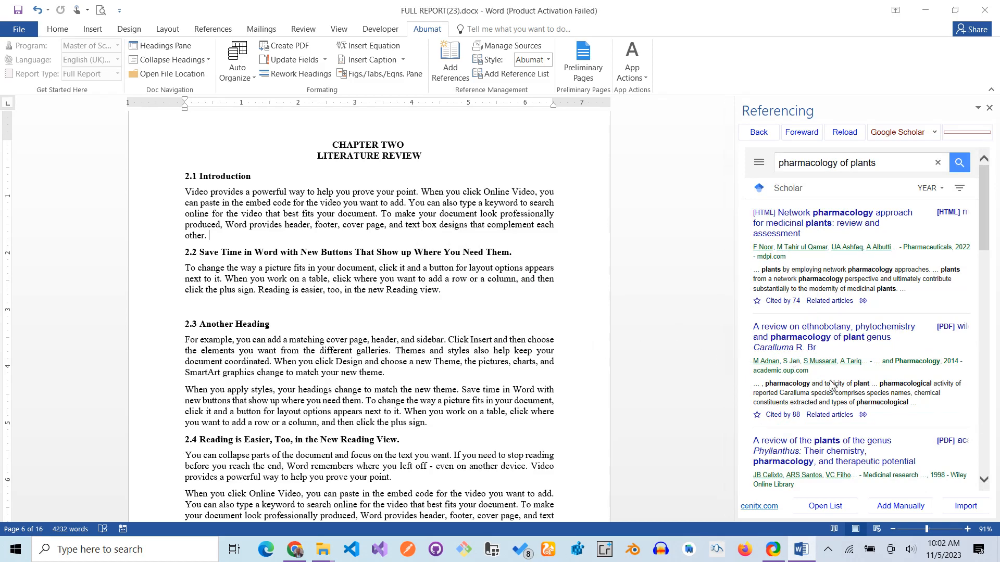
# - Open the imported sources list and cite the Caralluma review at the end of the Introduction paragraph
pyautogui.click(830, 511)
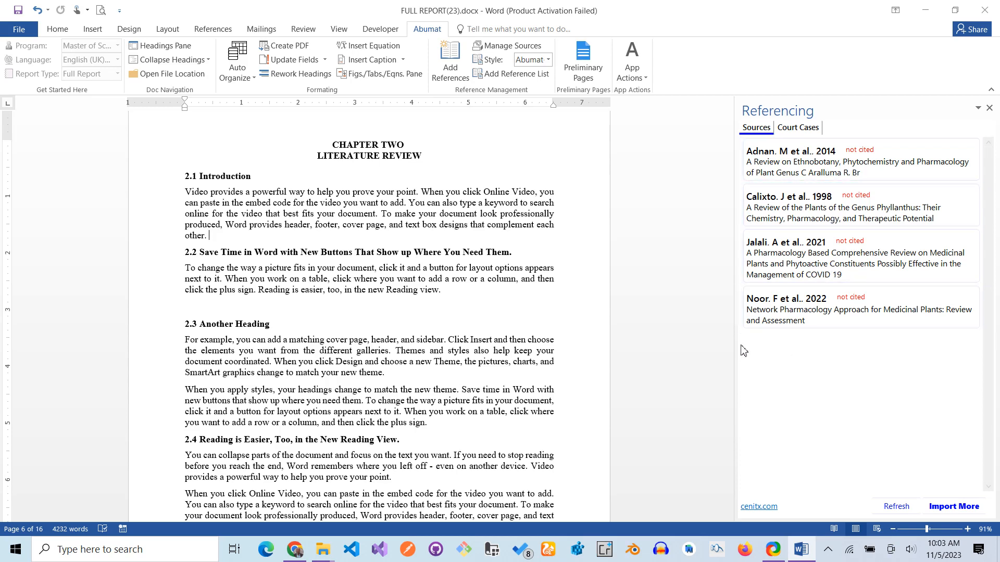
pyautogui.scroll(-1, 410, 364)
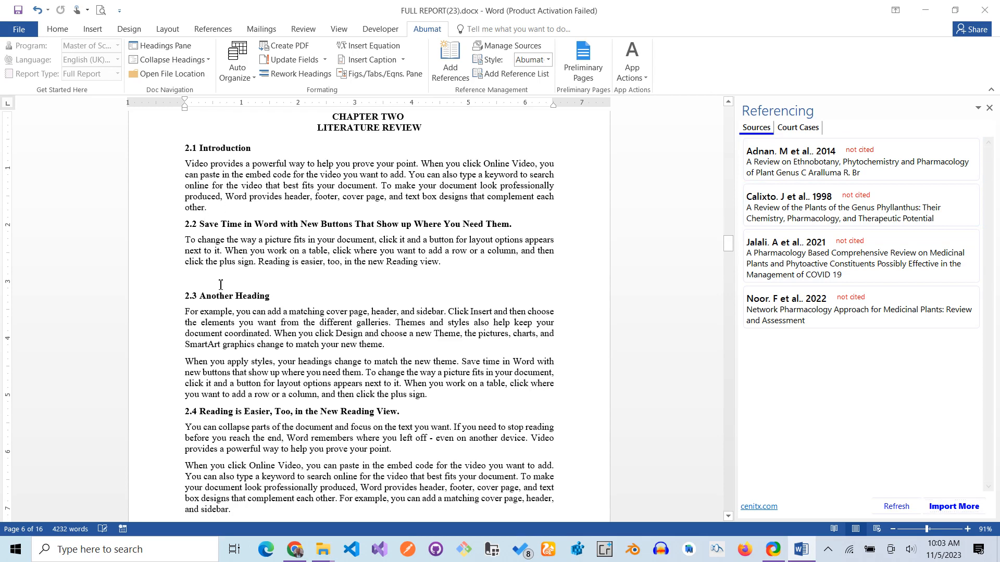
pyautogui.click(886, 175)
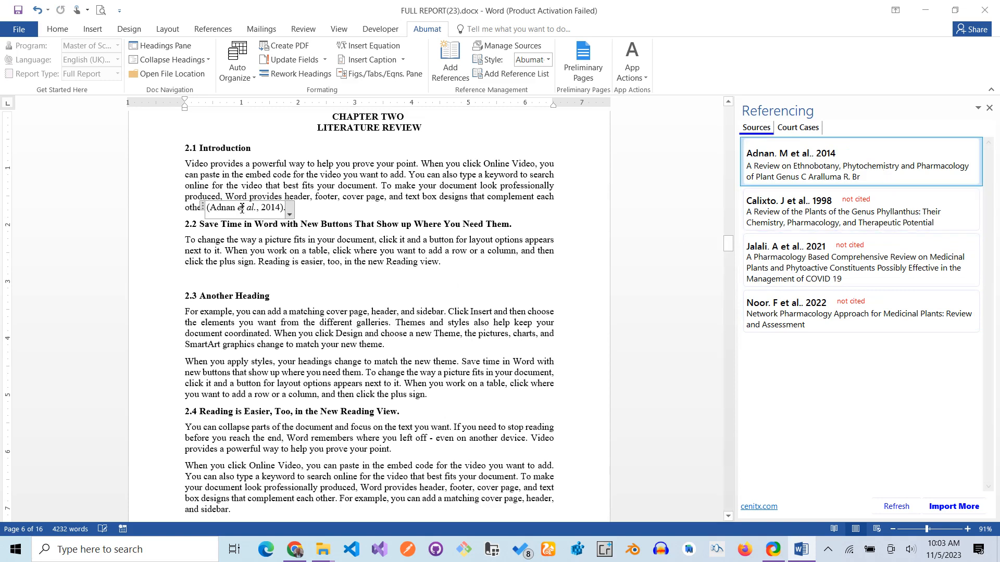
# - Cite the Phyllanthus review at the end of the first paragraph under 2.3 Another Heading
pyautogui.click(394, 353)
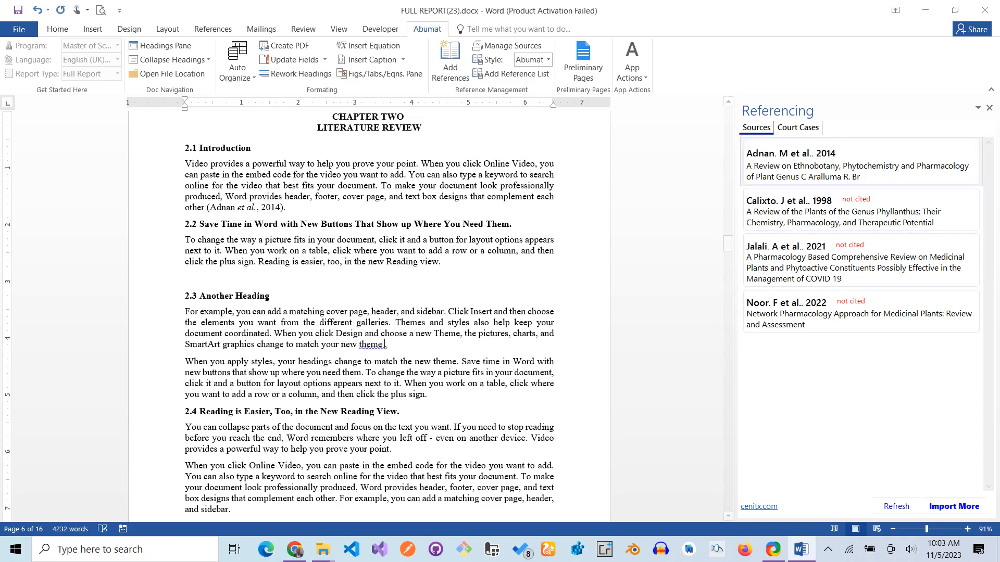
pyautogui.click(844, 208)
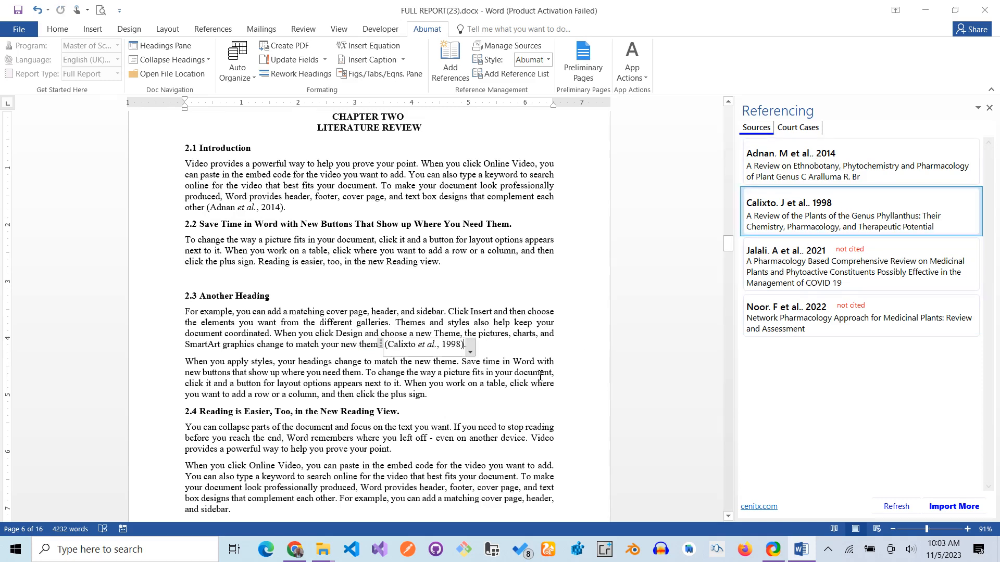
# - Cite the Jalali COVID-19 medicinal plants review at the end of the first paragraph under 2.4 Reading is Easier
pyautogui.click(415, 457)
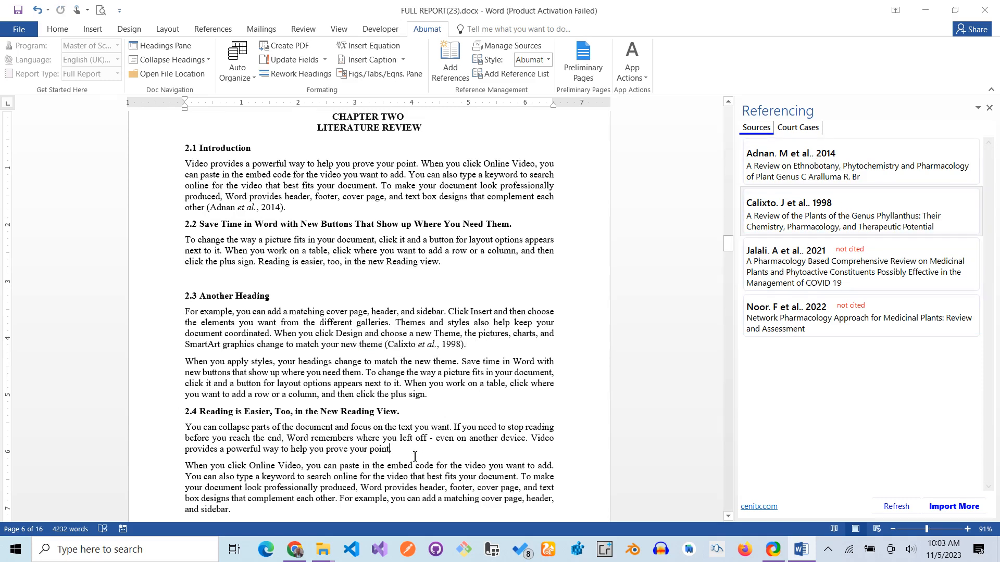
pyautogui.click(882, 265)
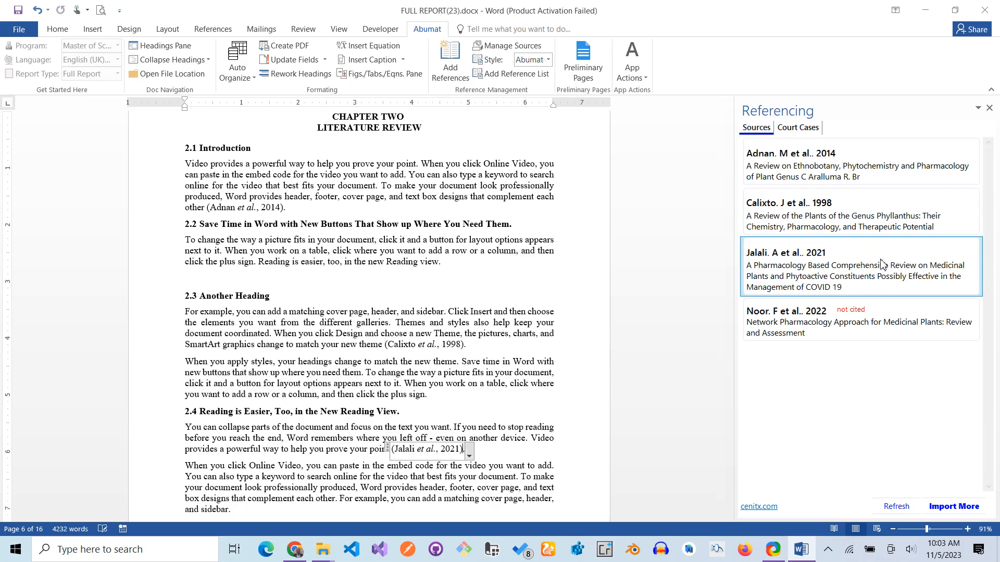
# - Insert a narrative citation of the Noor network pharmacology review at the start of the paragraph under heading 2.4.1
pyautogui.scroll(-3, 482, 412)
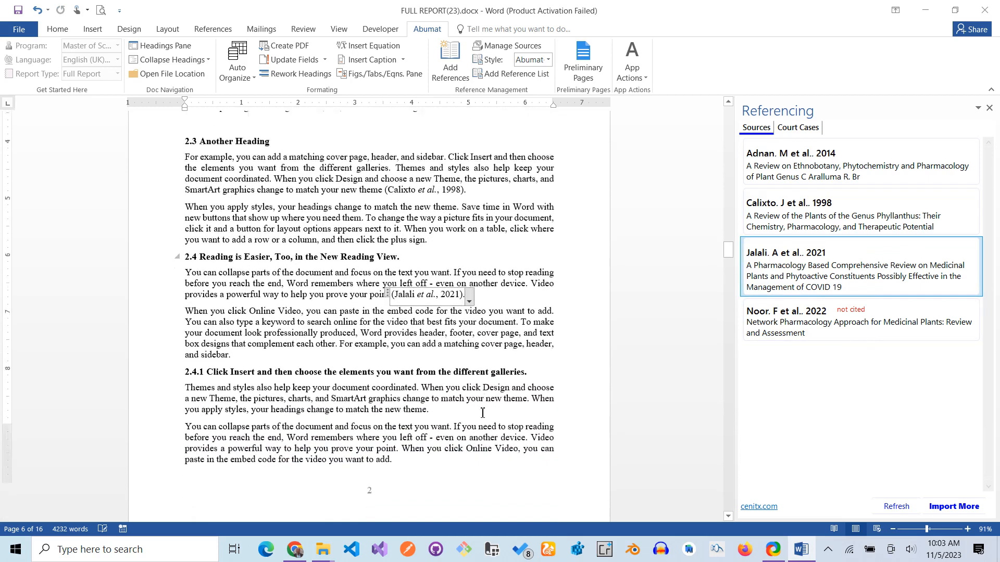
pyautogui.scroll(-1, 482, 413)
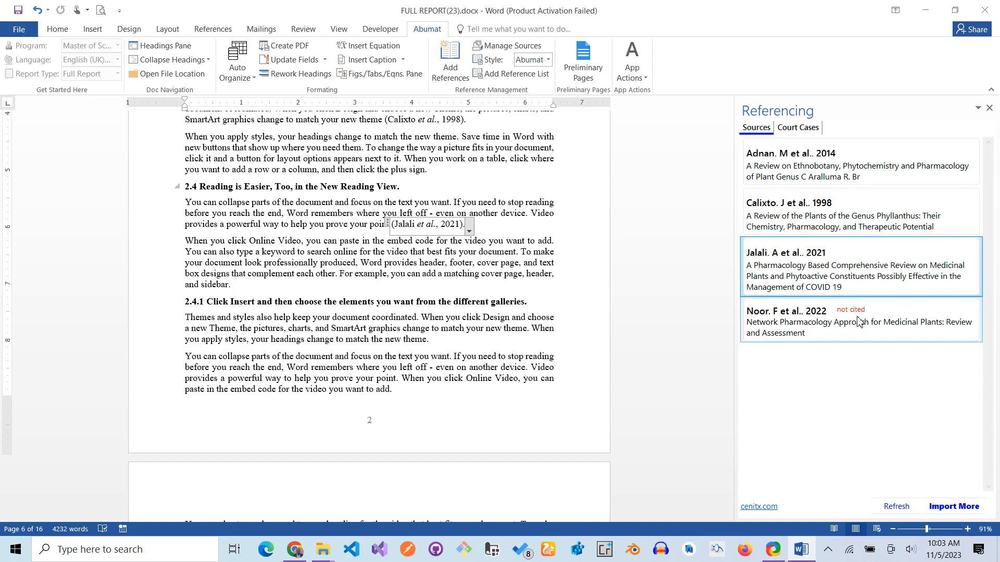
pyautogui.click(188, 322)
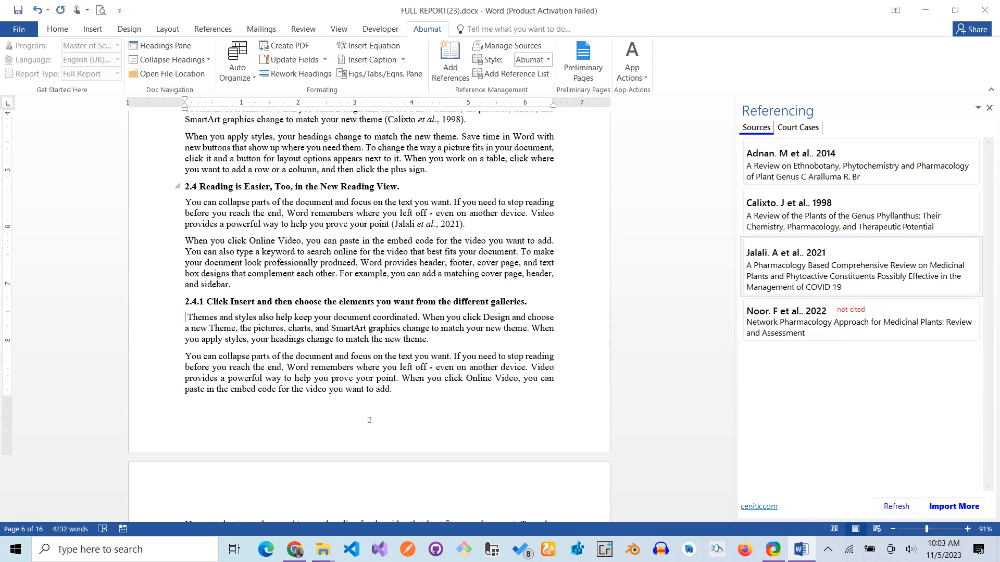
pyautogui.rightClick(933, 331)
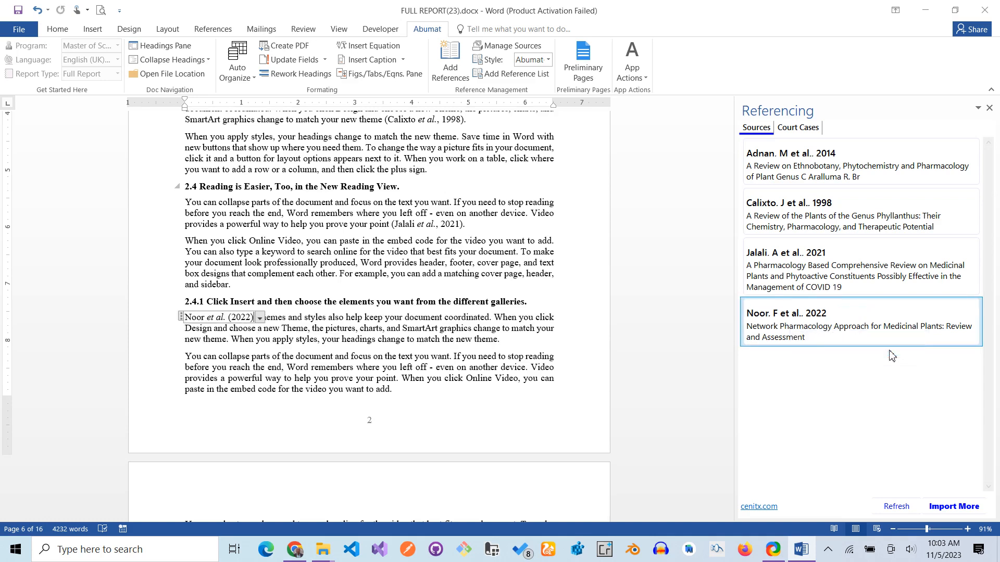
pyautogui.click(239, 319)
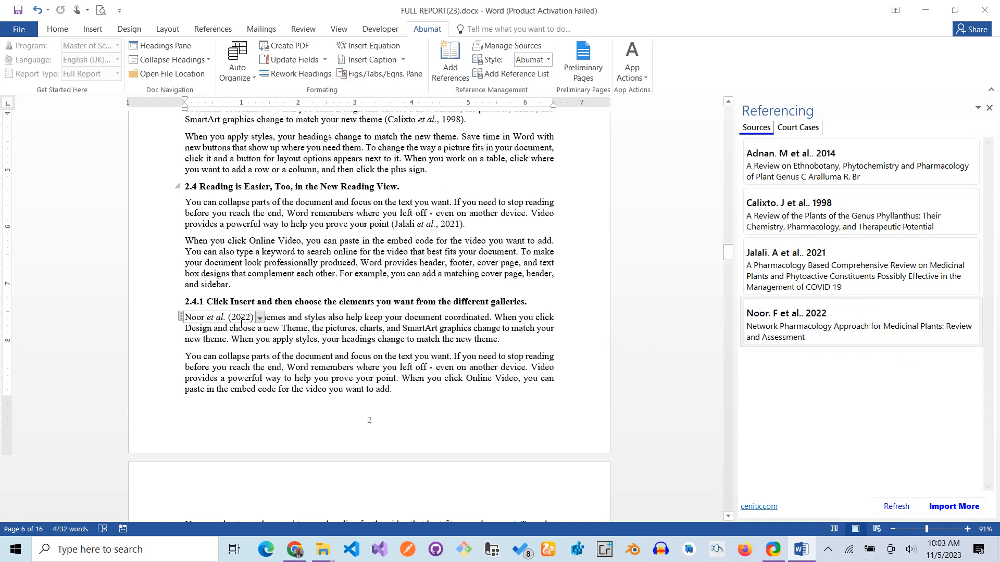
pyautogui.click(245, 332)
pyautogui.scroll(-10, 396, 305)
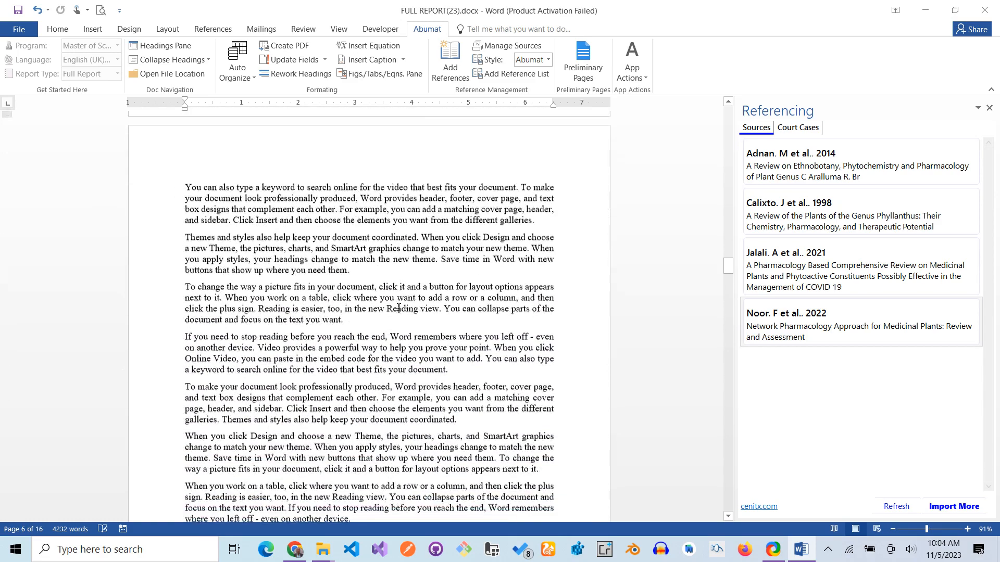
pyautogui.scroll(2, 393, 292)
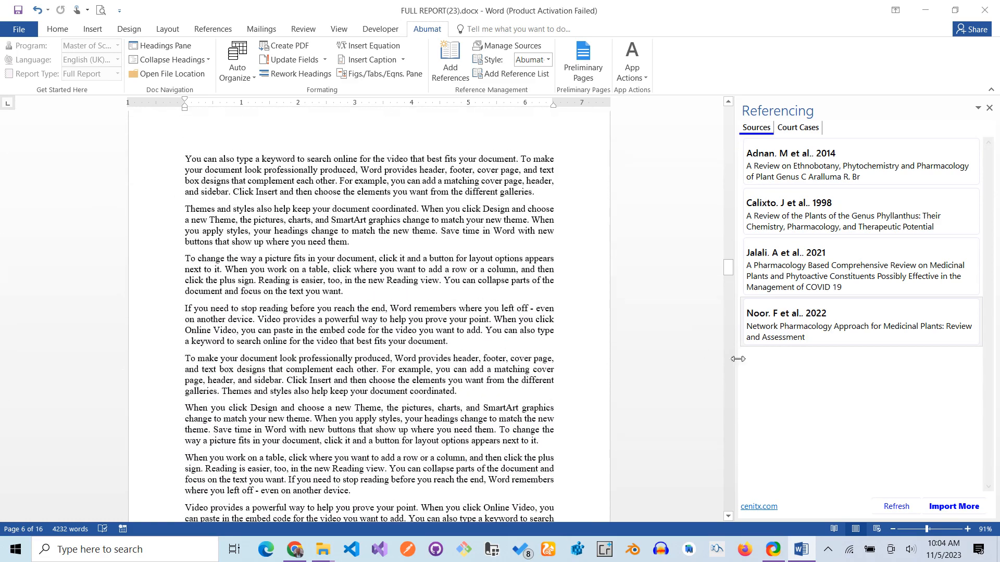
# - Open Import More, search Google Scholar for "tropical plant diseases" and go to the second results page
pyautogui.click(946, 510)
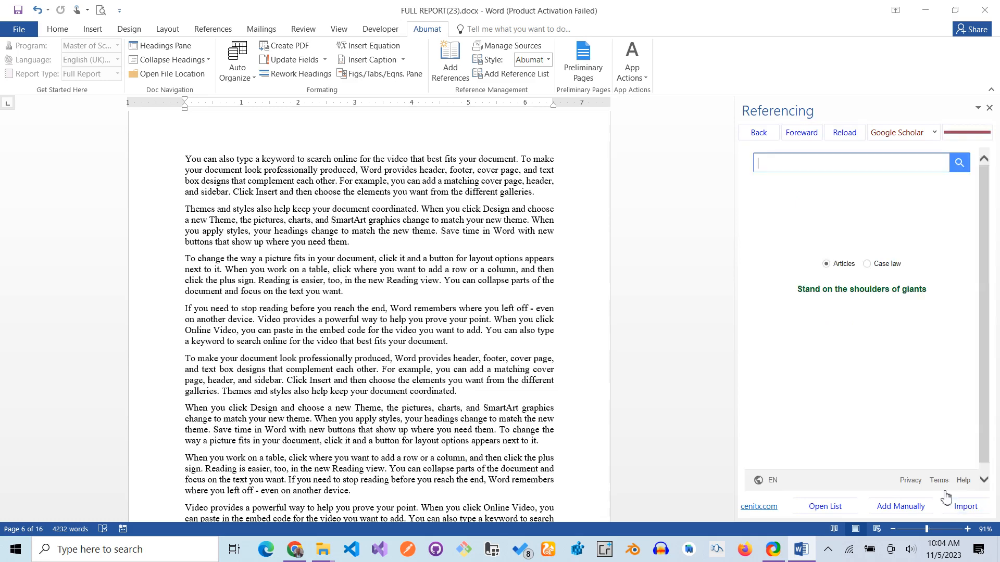
pyautogui.click(818, 166)
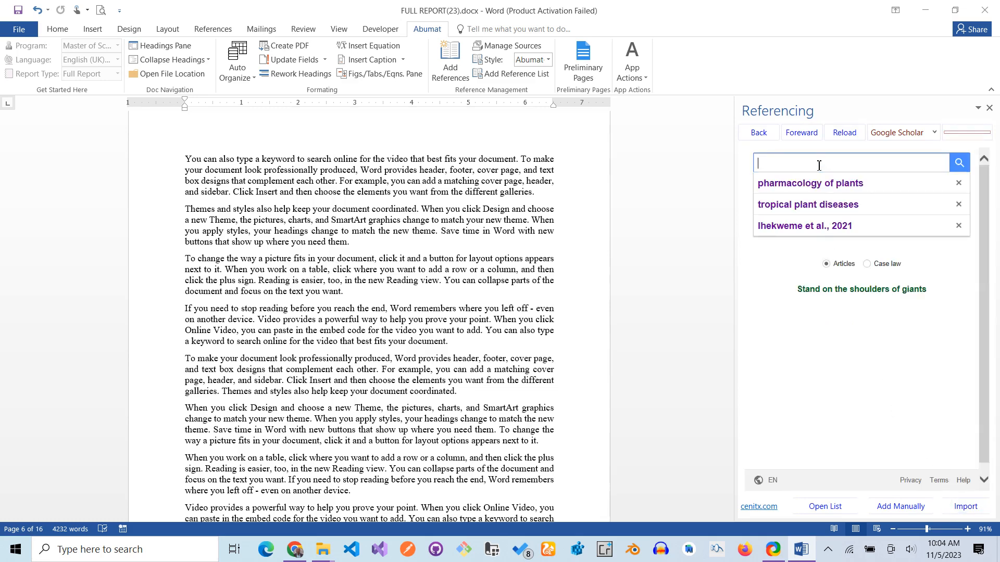
pyautogui.click(814, 209)
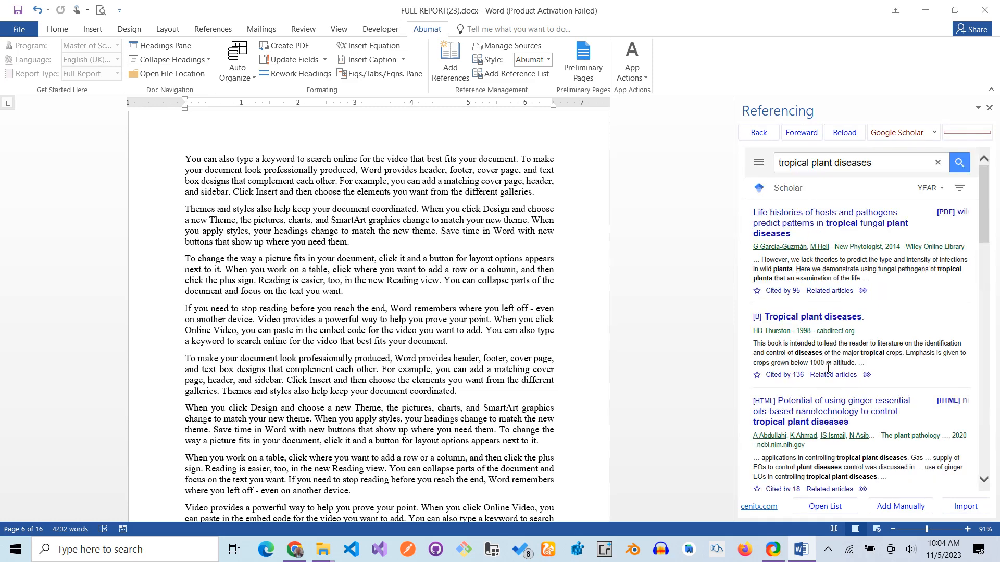
pyautogui.scroll(-15, 827, 367)
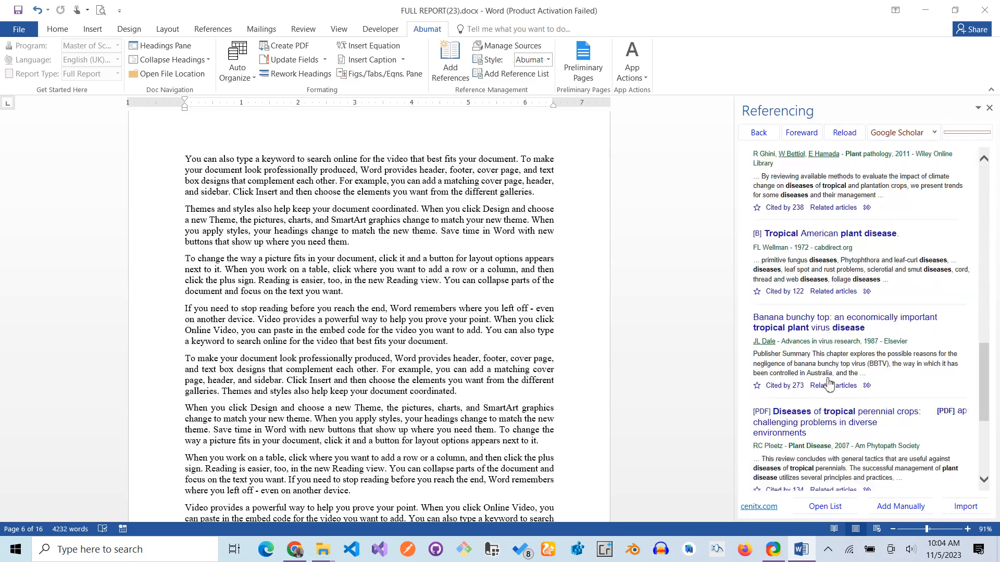
pyautogui.scroll(-5, 829, 384)
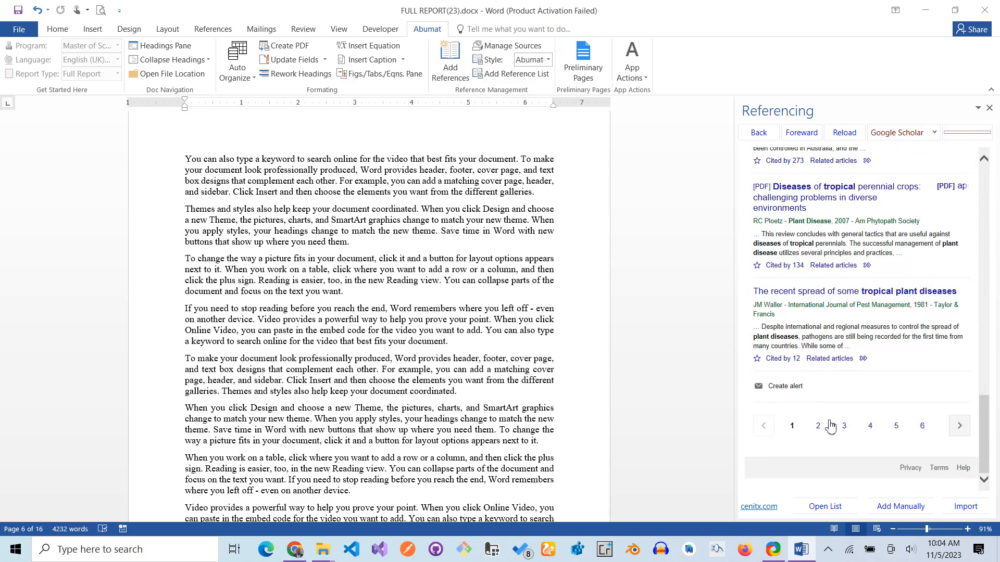
pyautogui.click(819, 426)
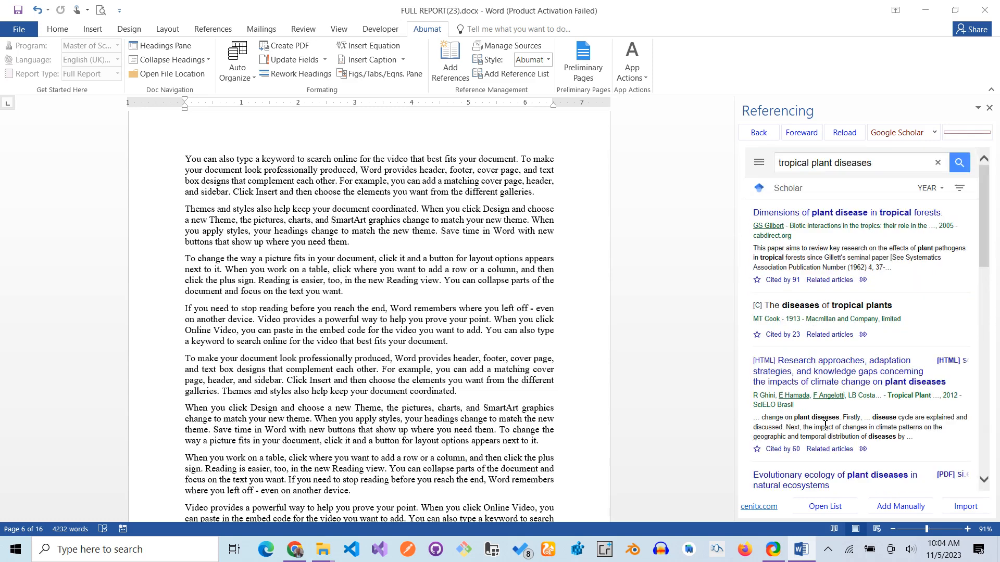
# - Import and cite the review on climate change impacts on plant diseases at the end of the paragraph ending "the text you want"
pyautogui.click(363, 299)
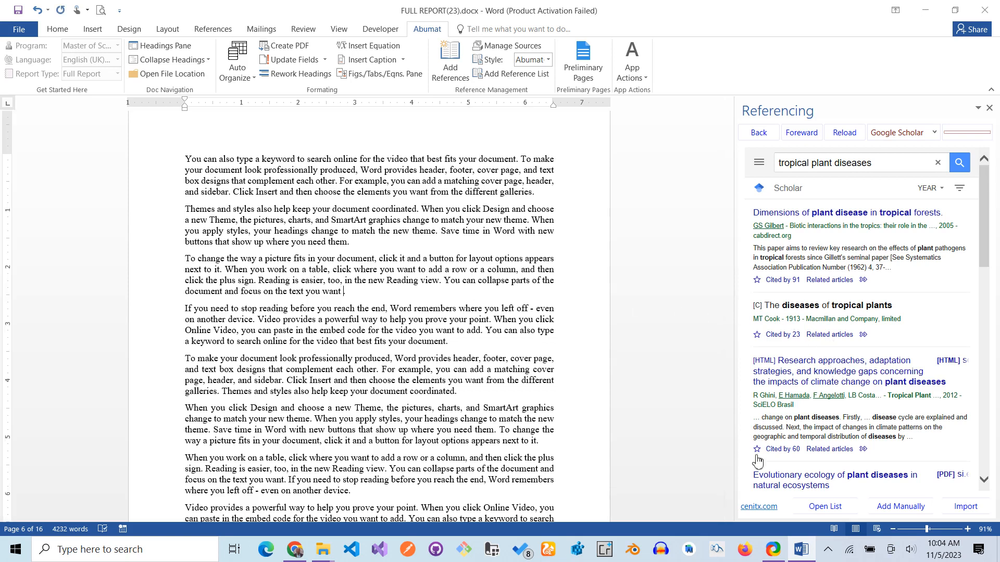
pyautogui.rightClick(891, 377)
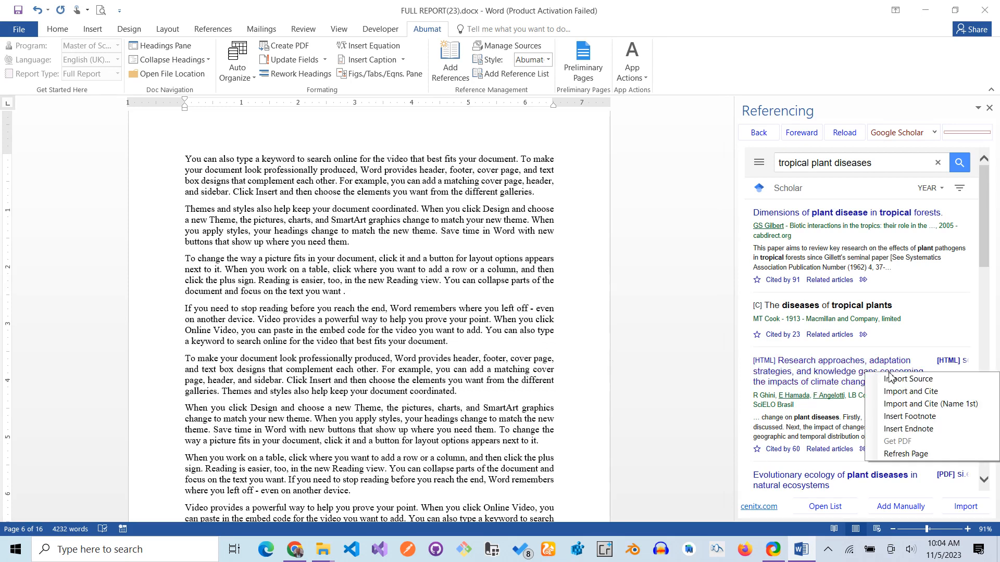
pyautogui.click(917, 391)
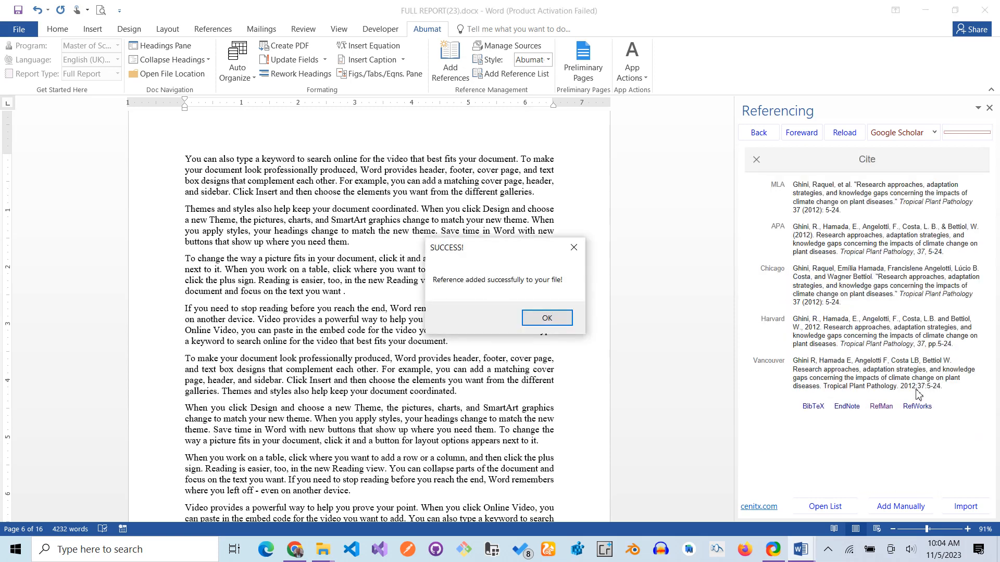
pyautogui.press('Return')
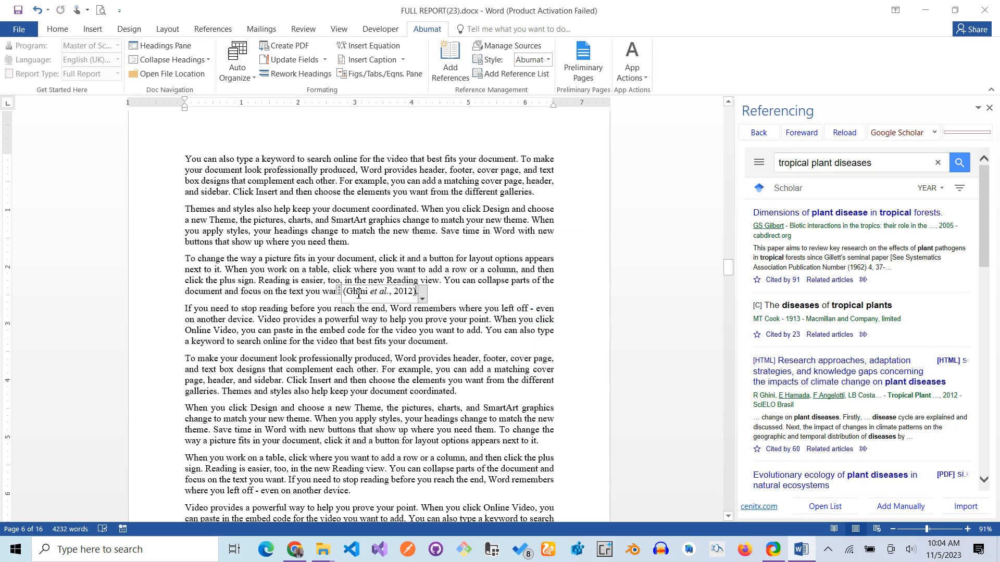
# - Switch the import source to DOI Search and select the DOI entry box
pyautogui.click(448, 345)
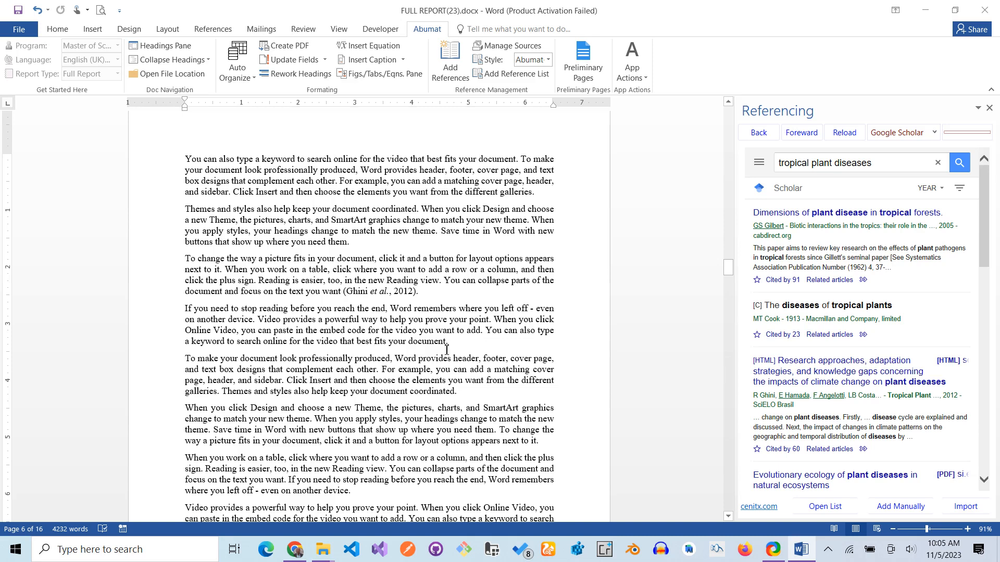
pyautogui.click(926, 138)
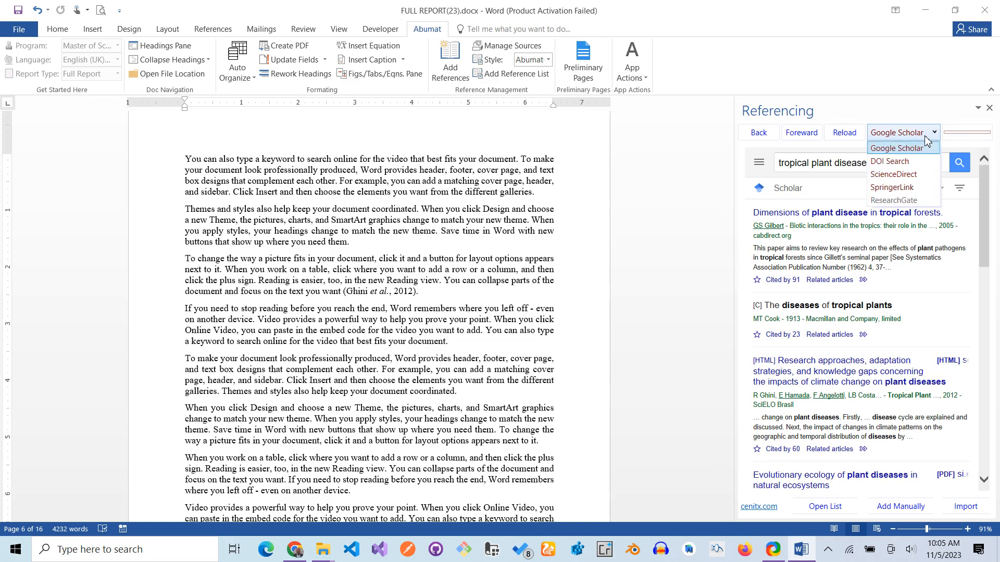
pyautogui.click(911, 162)
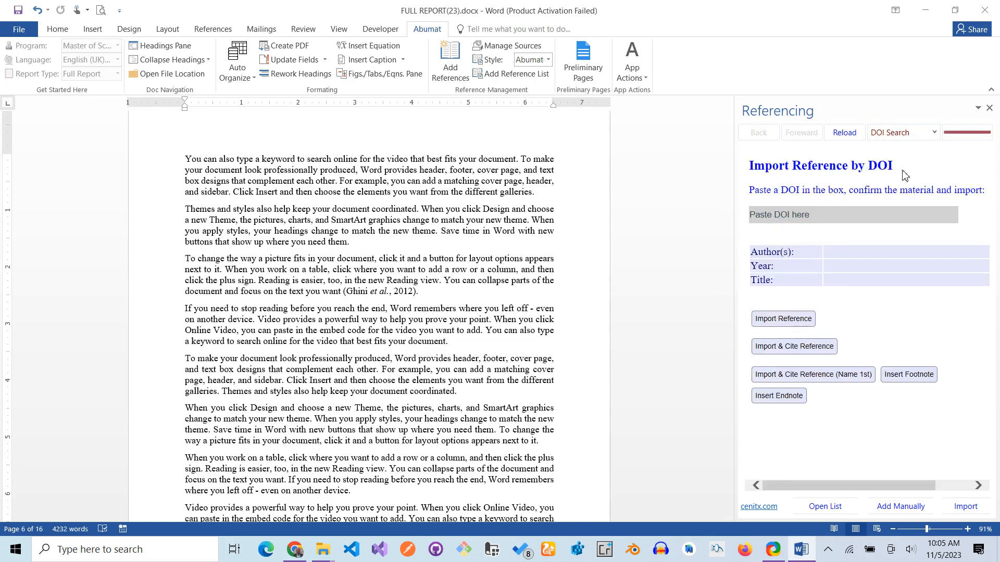
pyautogui.click(815, 216)
pyautogui.scroll(-2, 452, 399)
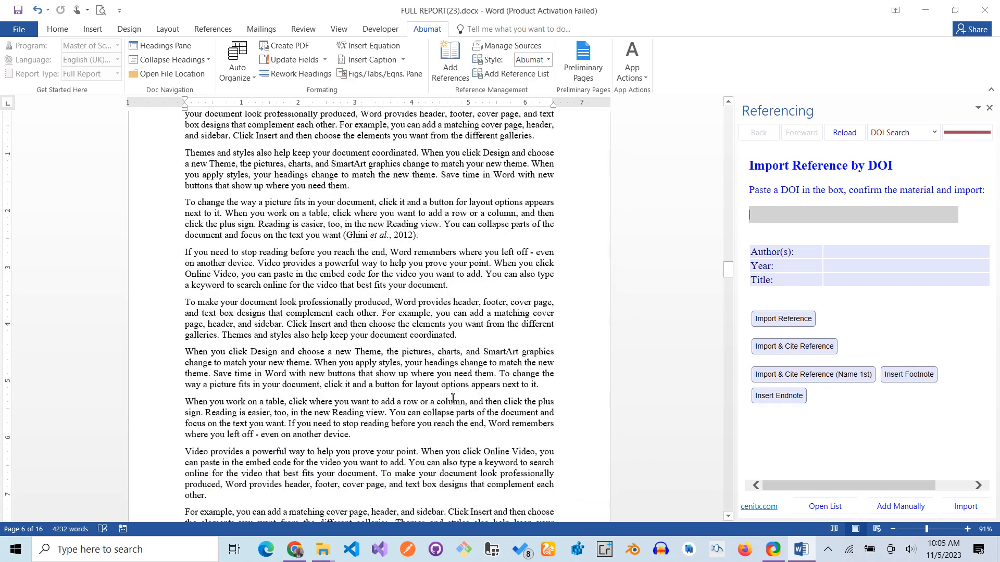
pyautogui.scroll(-3, 452, 399)
pyautogui.scroll(4, 440, 394)
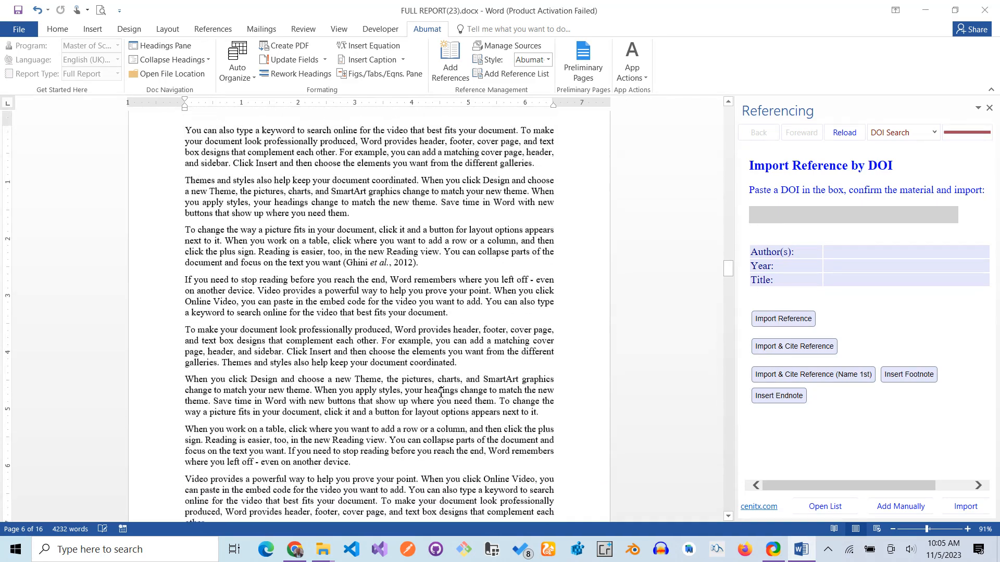
pyautogui.scroll(2, 441, 394)
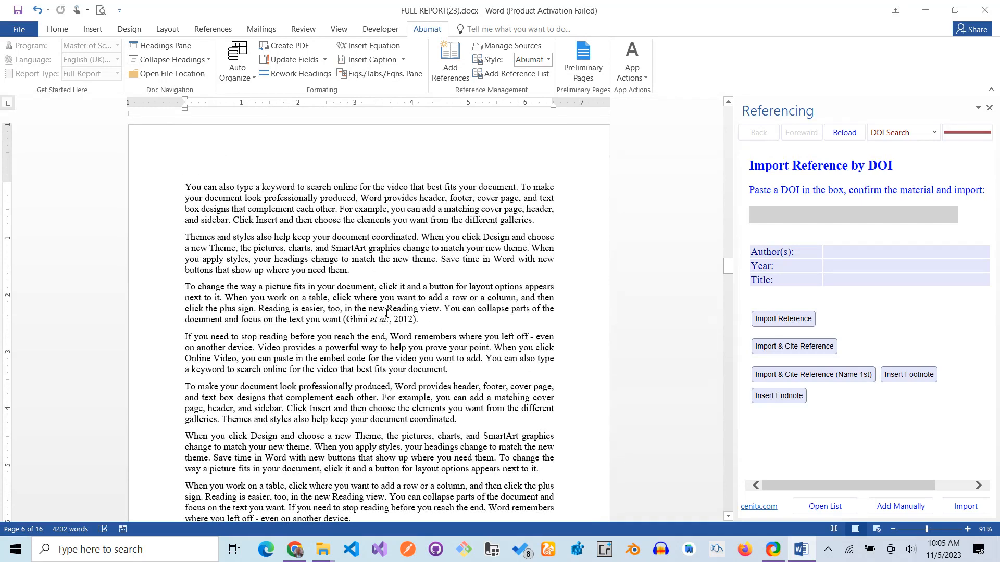
pyautogui.scroll(-2, 386, 313)
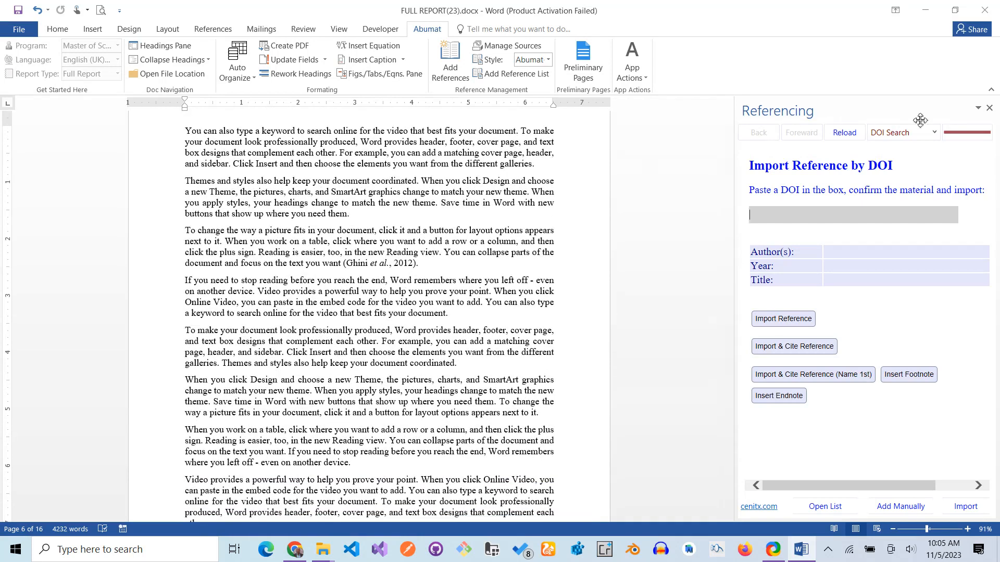
# - Close the referencing pane and add the reference list to the document
pyautogui.click(990, 108)
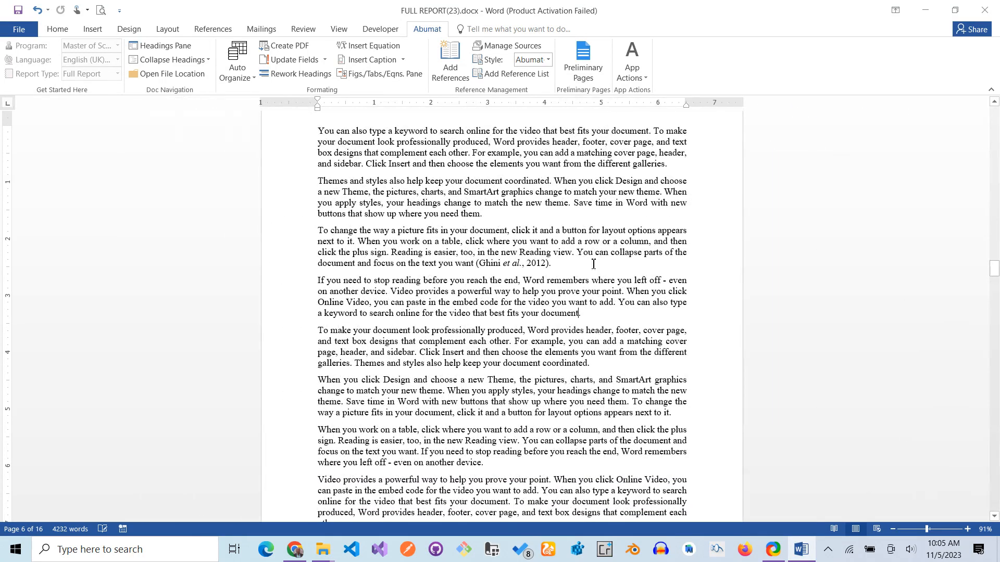
pyautogui.scroll(-3, 541, 332)
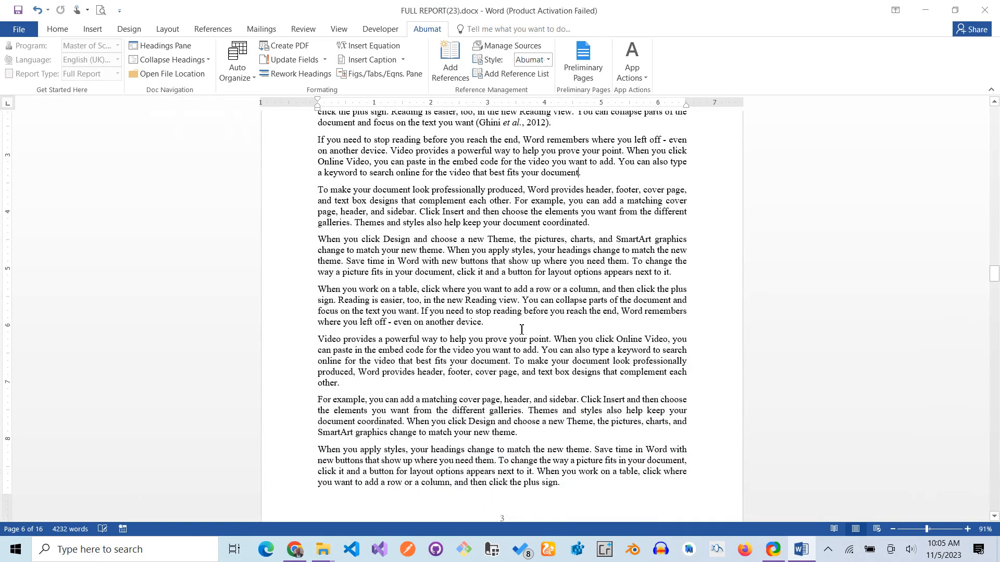
pyautogui.scroll(-2, 521, 329)
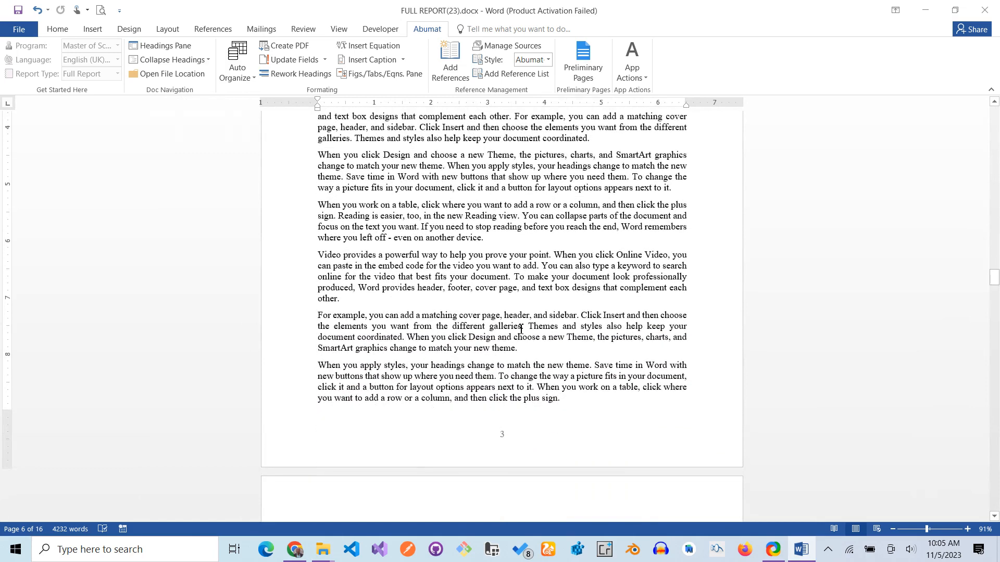
pyautogui.click(501, 76)
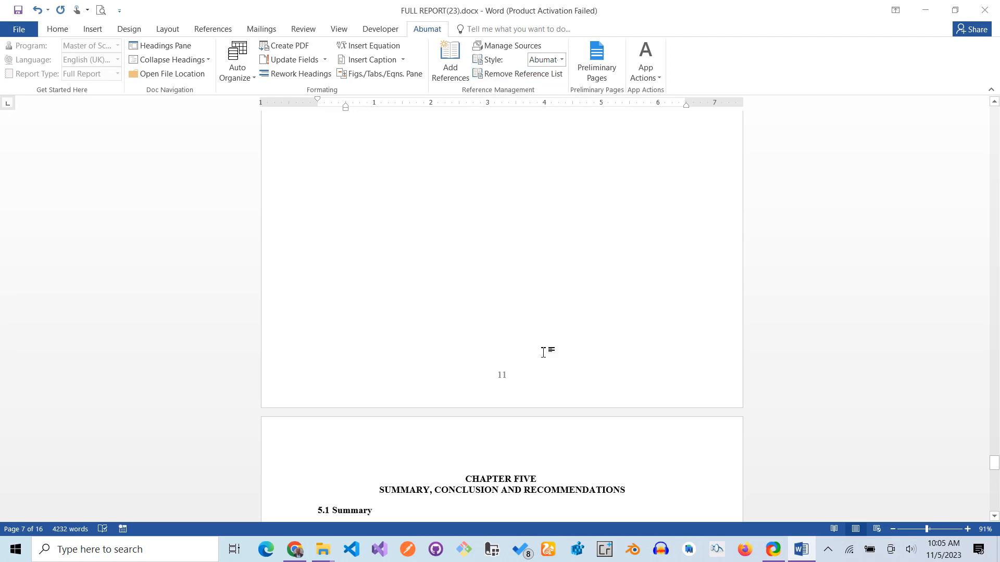
# - Scroll to and review the generated references list
pyautogui.scroll(-8, 525, 396)
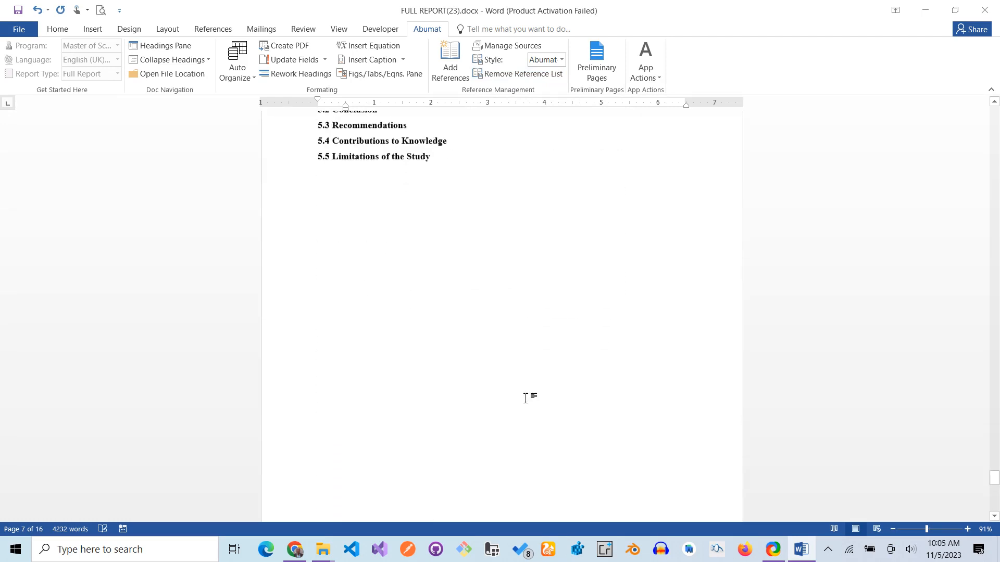
pyautogui.scroll(-10, 526, 398)
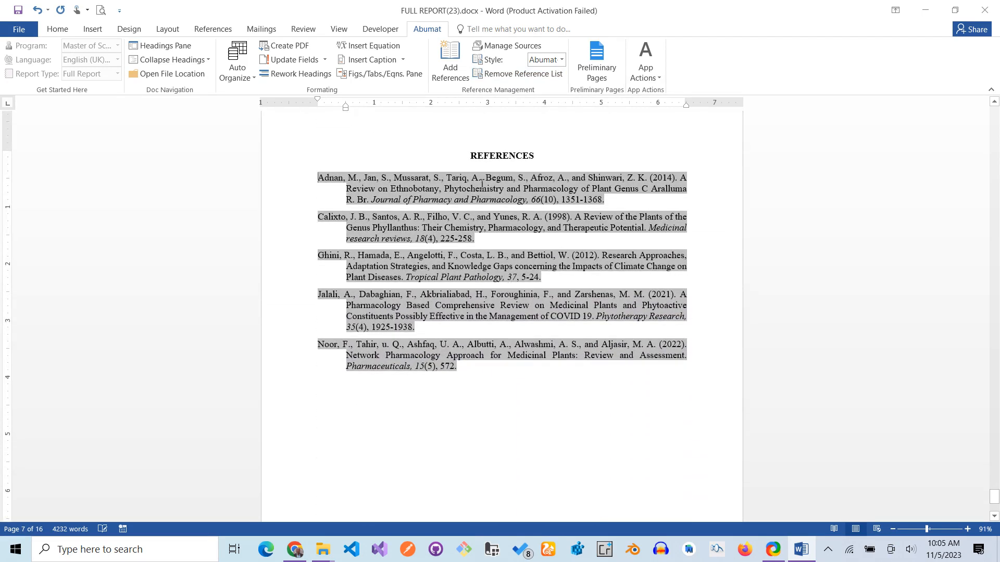
pyautogui.click(492, 159)
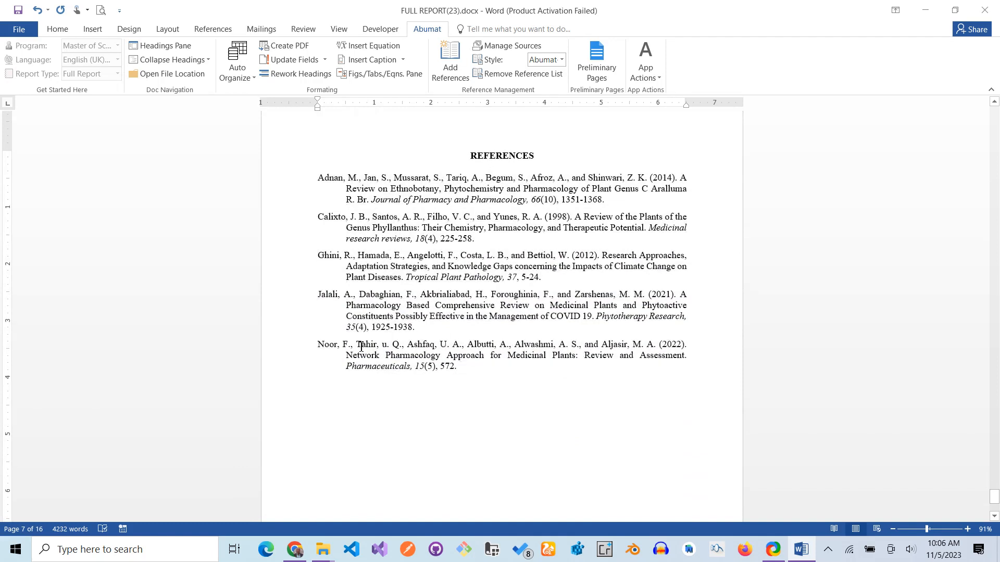
pyautogui.scroll(10, 488, 219)
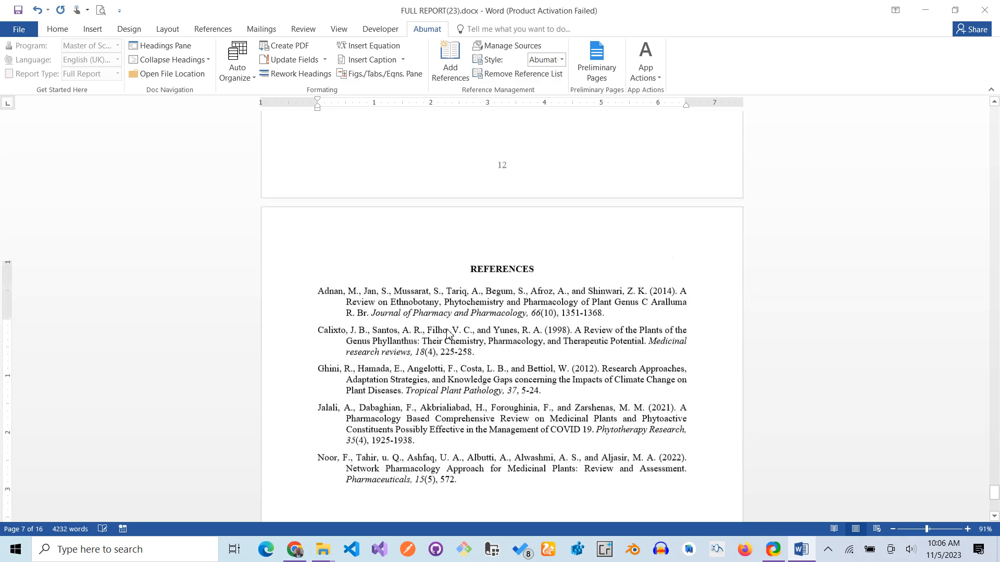
pyautogui.scroll(2, 488, 219)
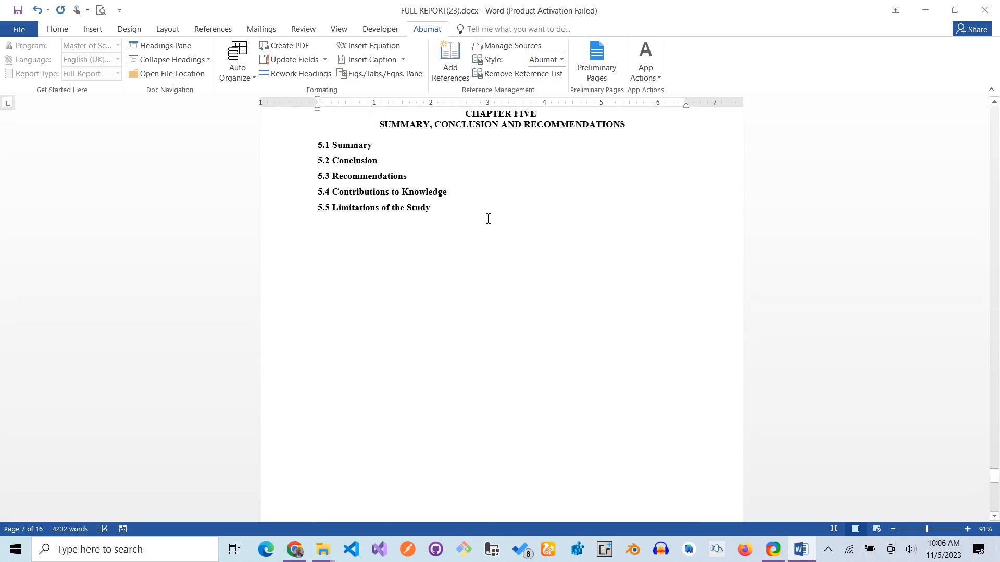
# - Scroll between chapters four and five and the references list to review the end of the document
pyautogui.scroll(-1, 488, 219)
pyautogui.scroll(-2, 487, 221)
pyautogui.scroll(-9, 487, 221)
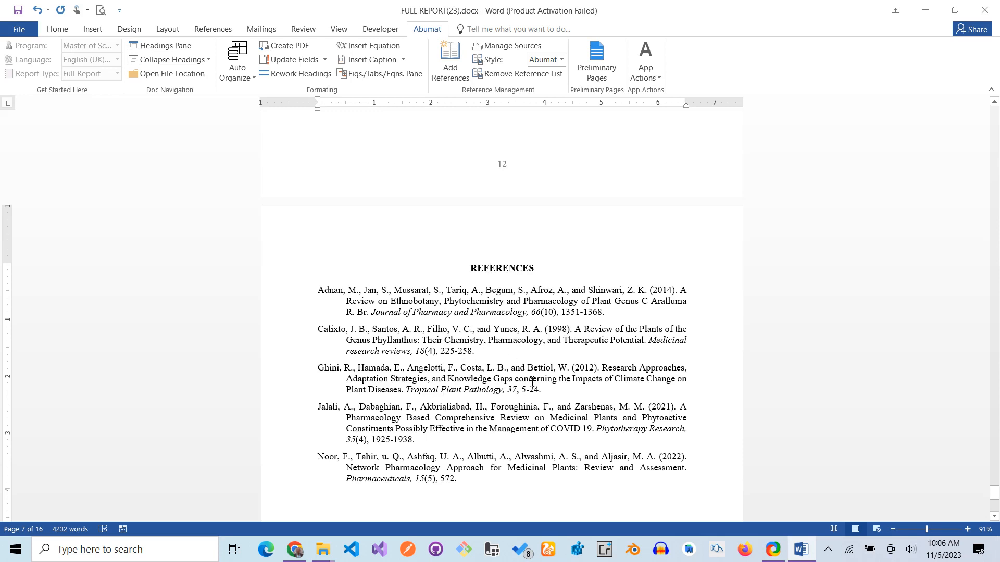
pyautogui.scroll(9, 523, 368)
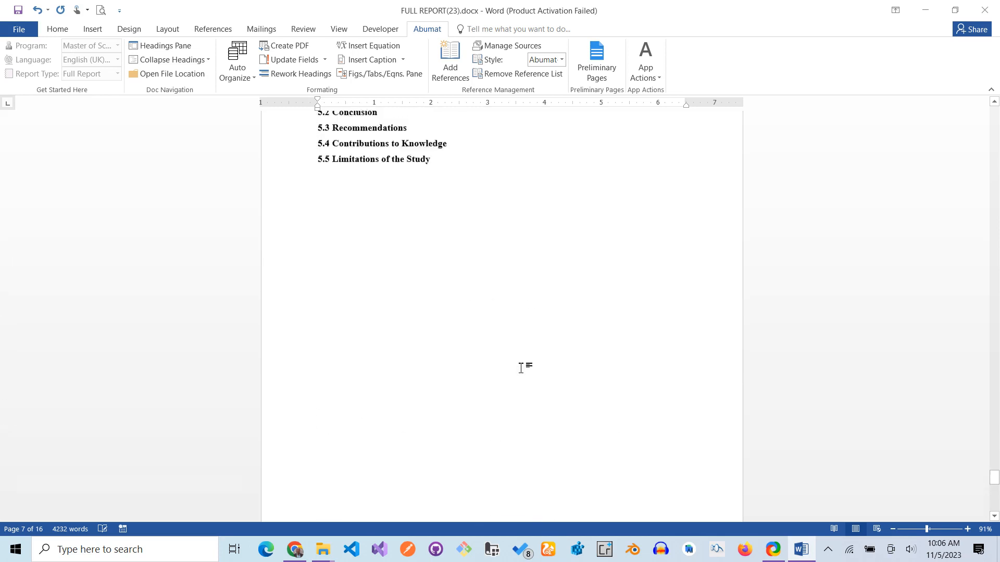
pyautogui.scroll(10, 523, 368)
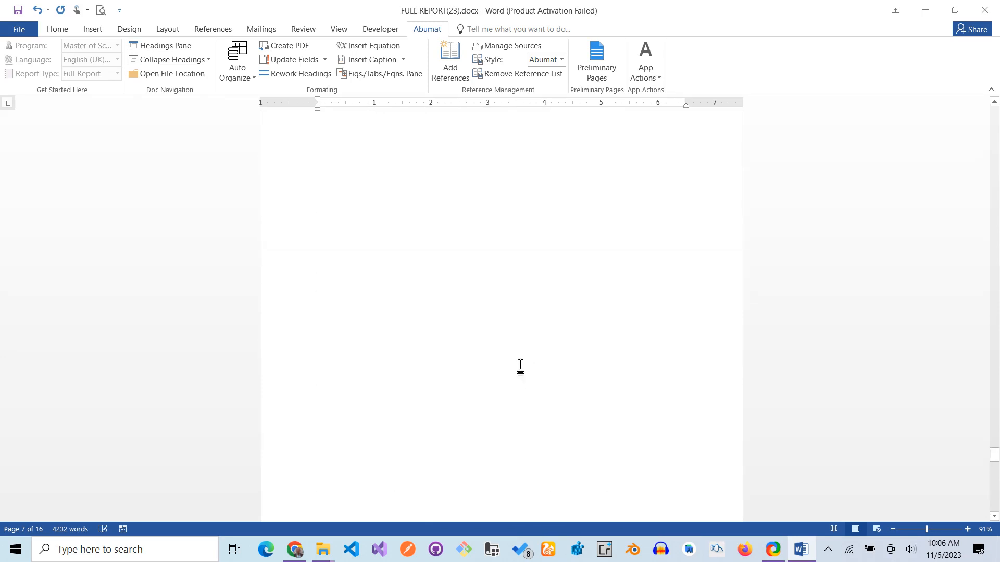
pyautogui.scroll(1, 492, 299)
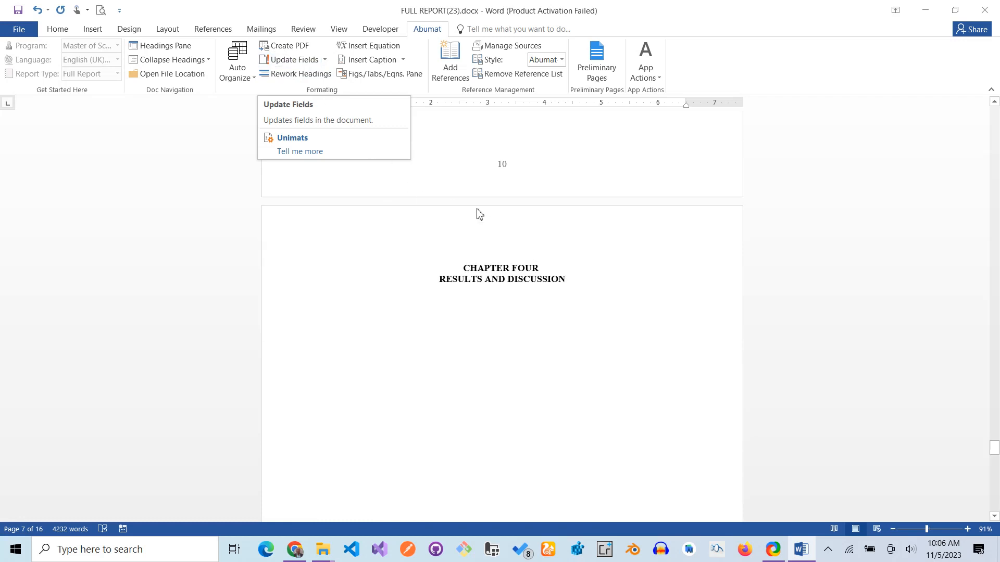
pyautogui.scroll(4, 487, 214)
pyautogui.scroll(9, 488, 211)
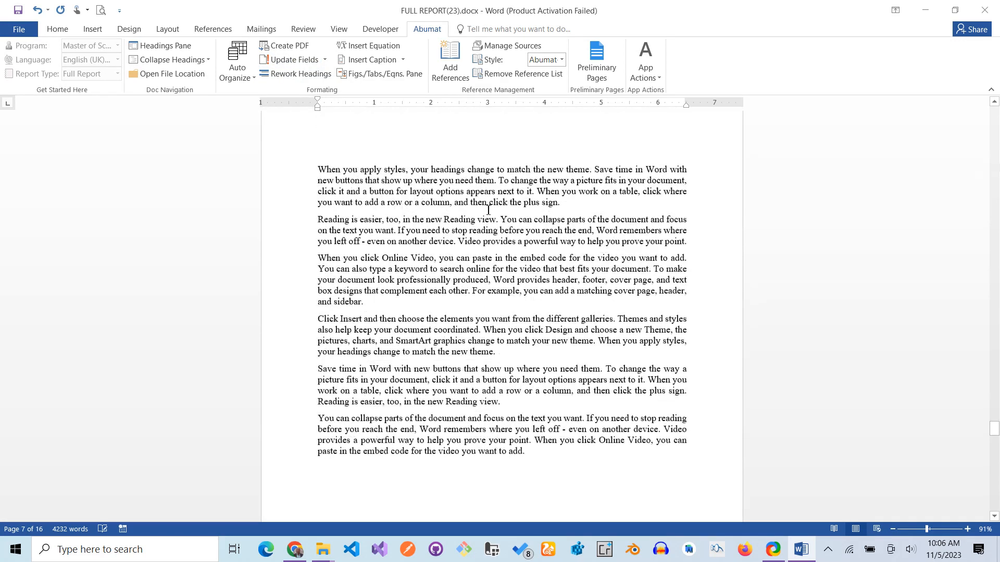
pyautogui.scroll(-10, 488, 210)
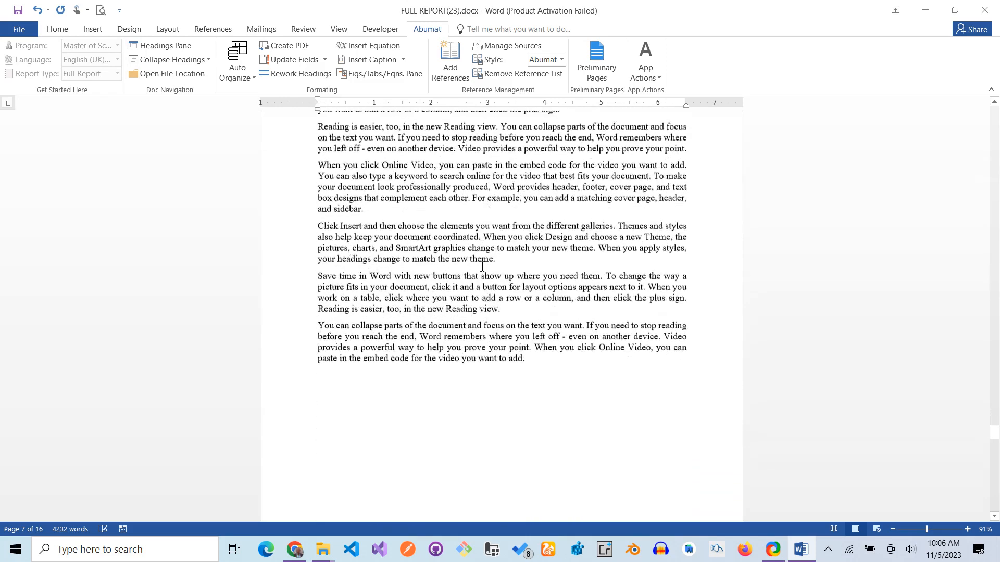
pyautogui.scroll(-9, 479, 281)
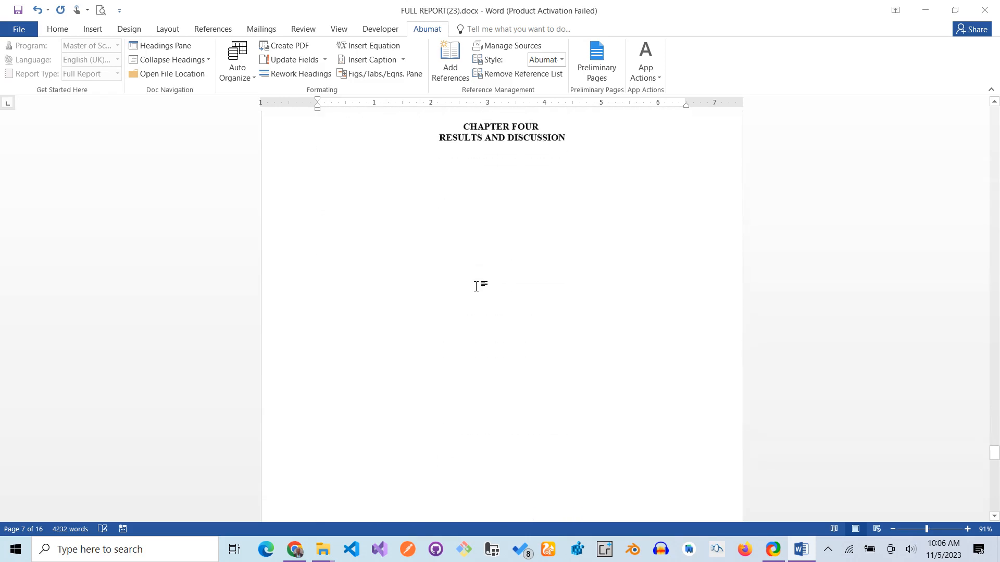
pyautogui.scroll(-9, 492, 303)
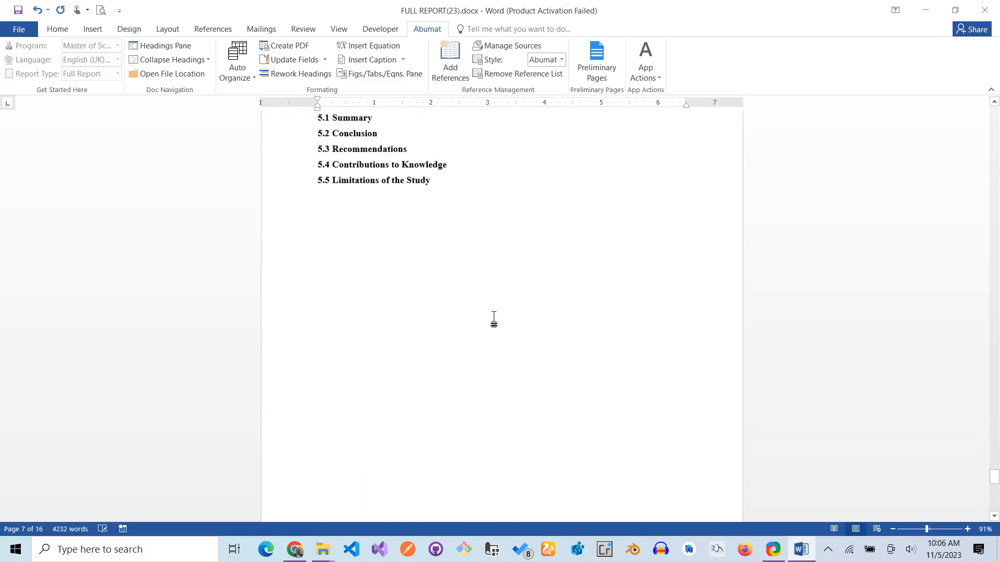
pyautogui.scroll(-2, 493, 388)
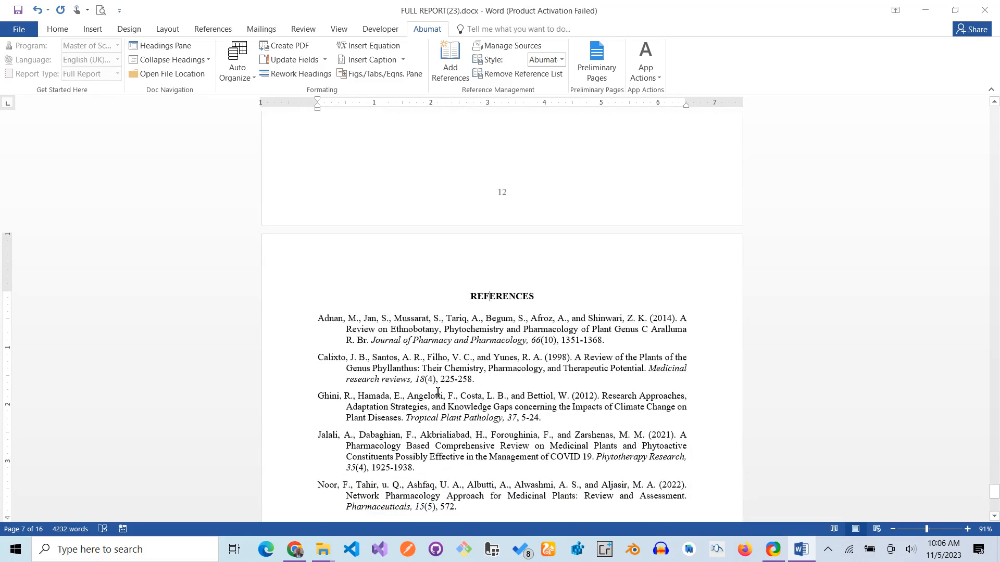
# - Scroll back through chapter three to review its body text, figures and captions
pyautogui.scroll(11, 487, 360)
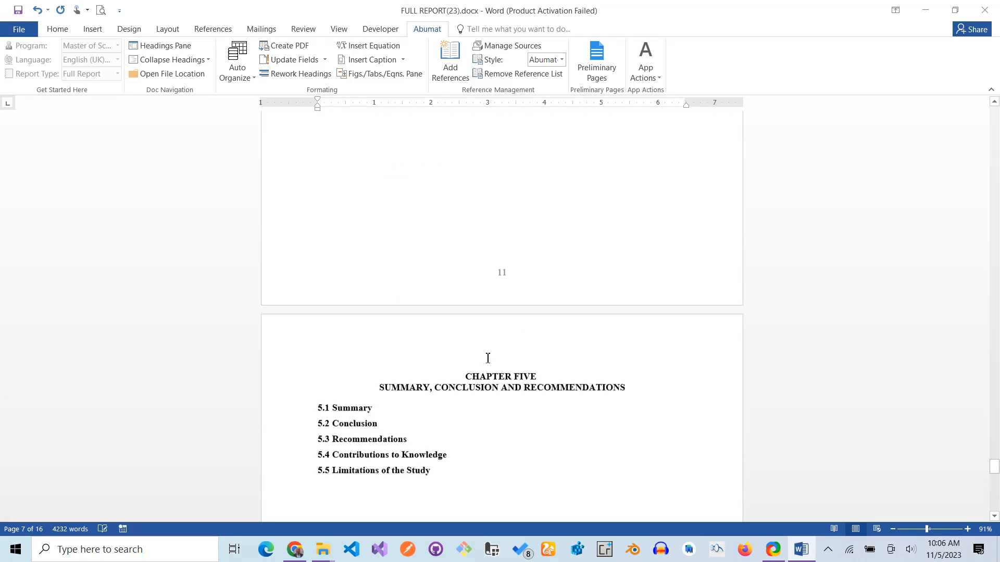
pyautogui.scroll(11, 487, 358)
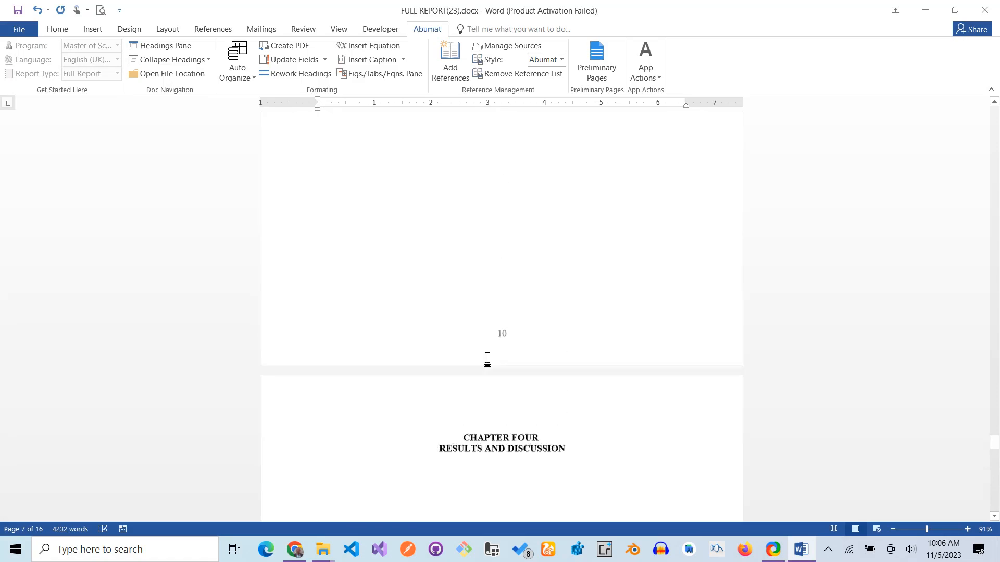
pyautogui.scroll(11, 487, 359)
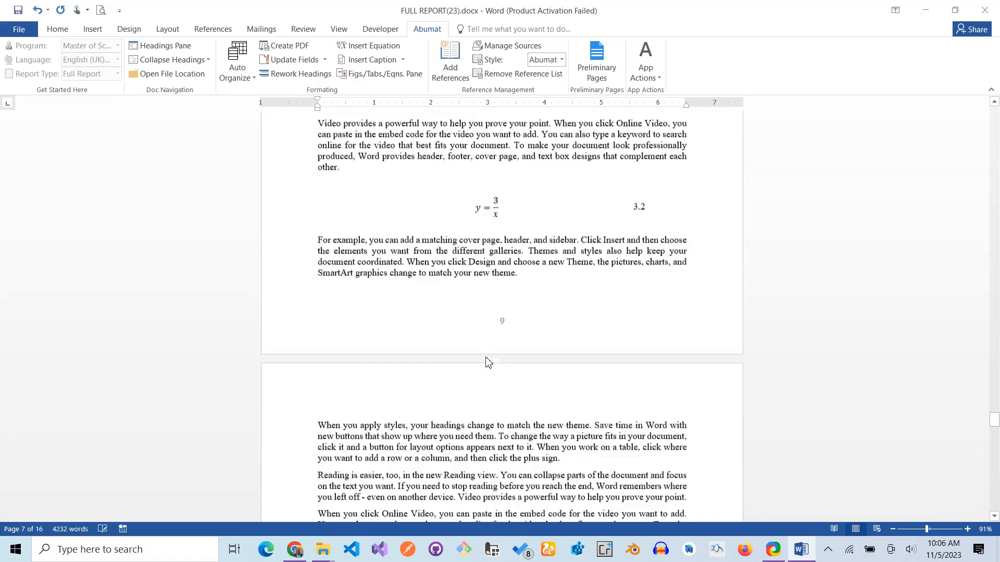
pyautogui.scroll(8, 487, 360)
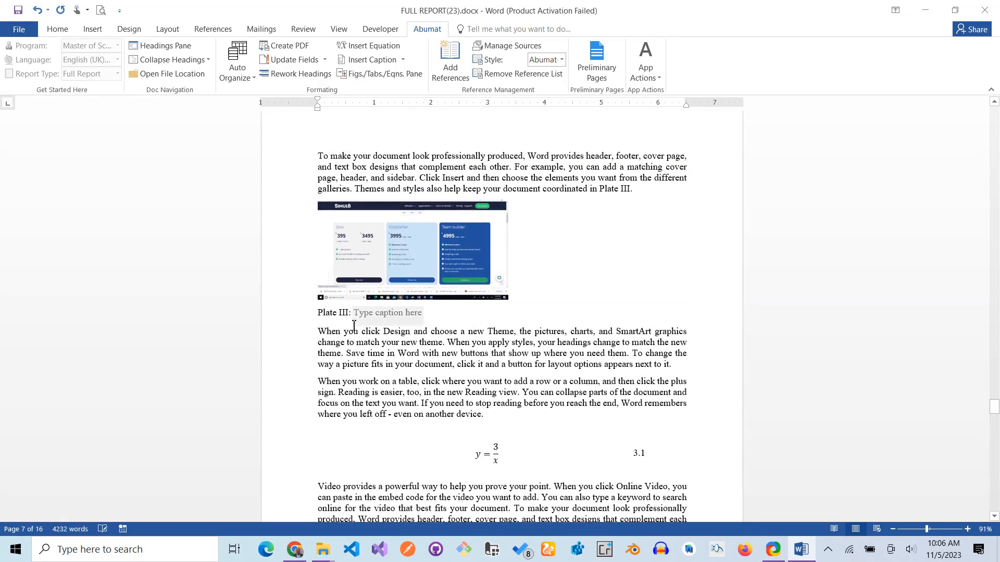
pyautogui.scroll(6, 464, 201)
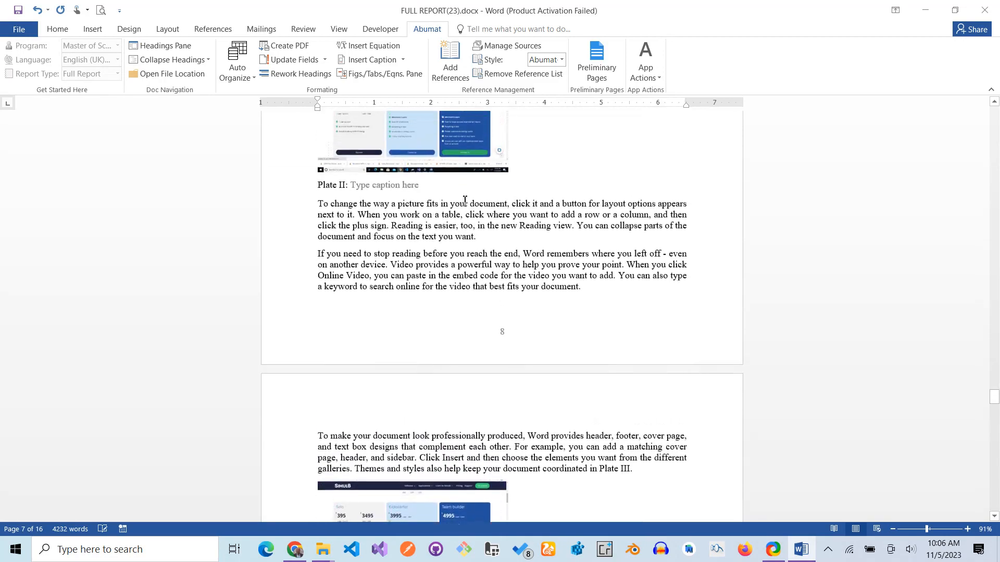
pyautogui.scroll(6, 464, 201)
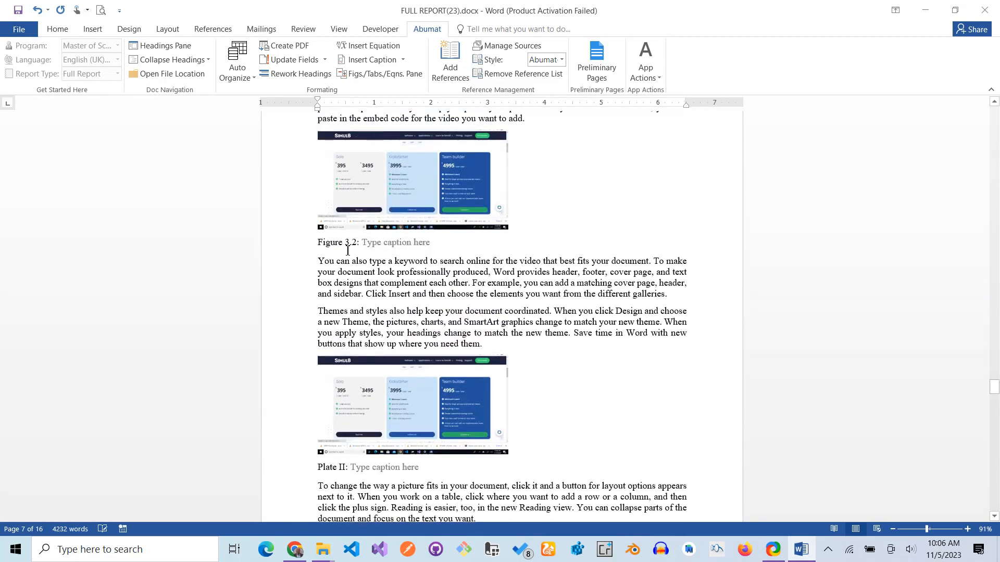
pyautogui.scroll(9, 368, 299)
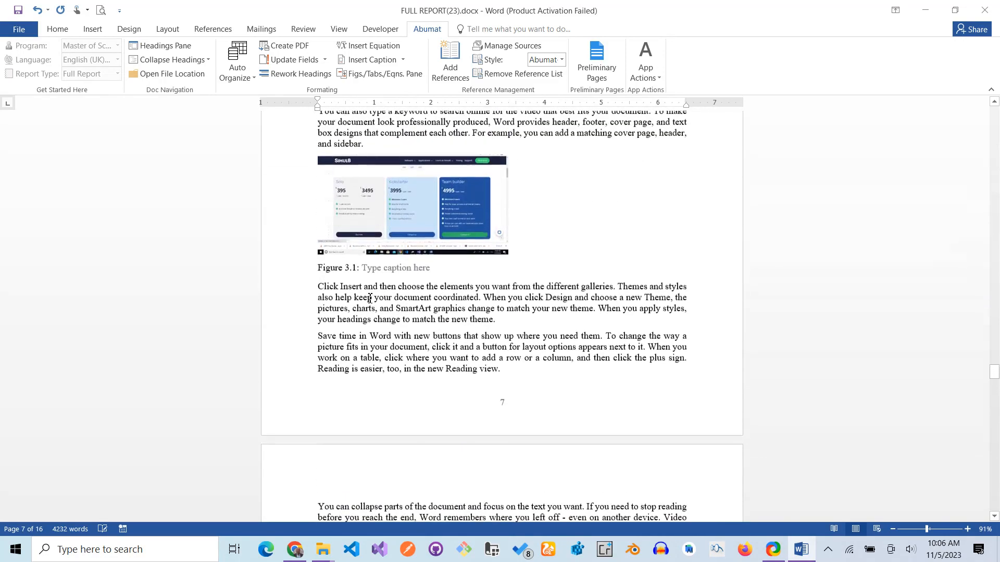
pyautogui.scroll(4, 368, 300)
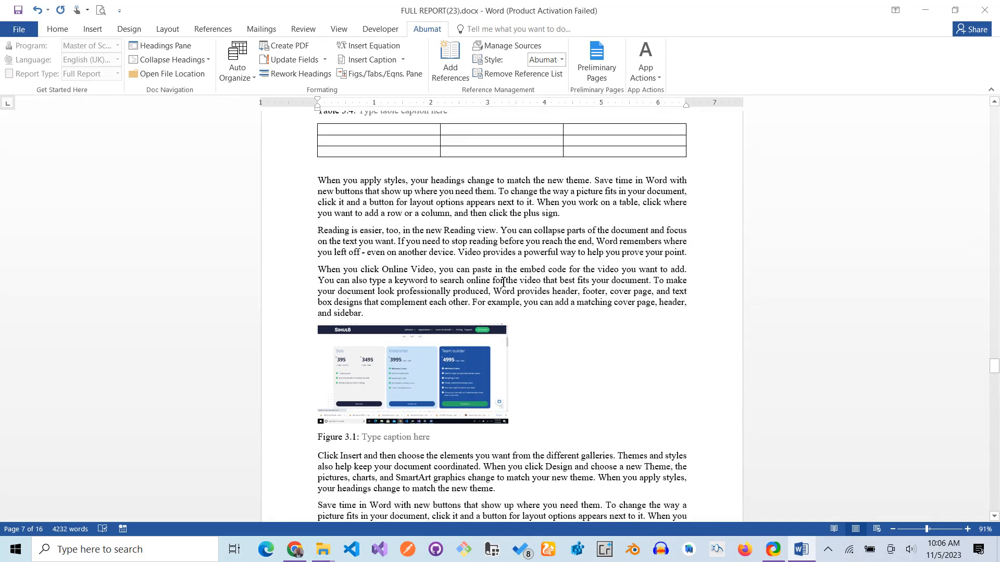
pyautogui.scroll(-4, 544, 242)
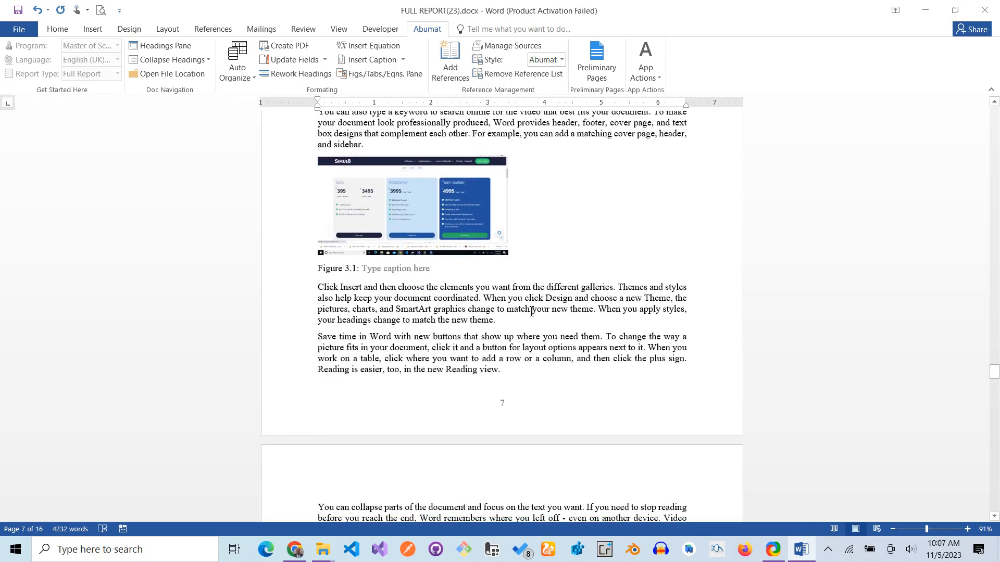
pyautogui.scroll(-1, 531, 311)
pyautogui.scroll(-1, 529, 315)
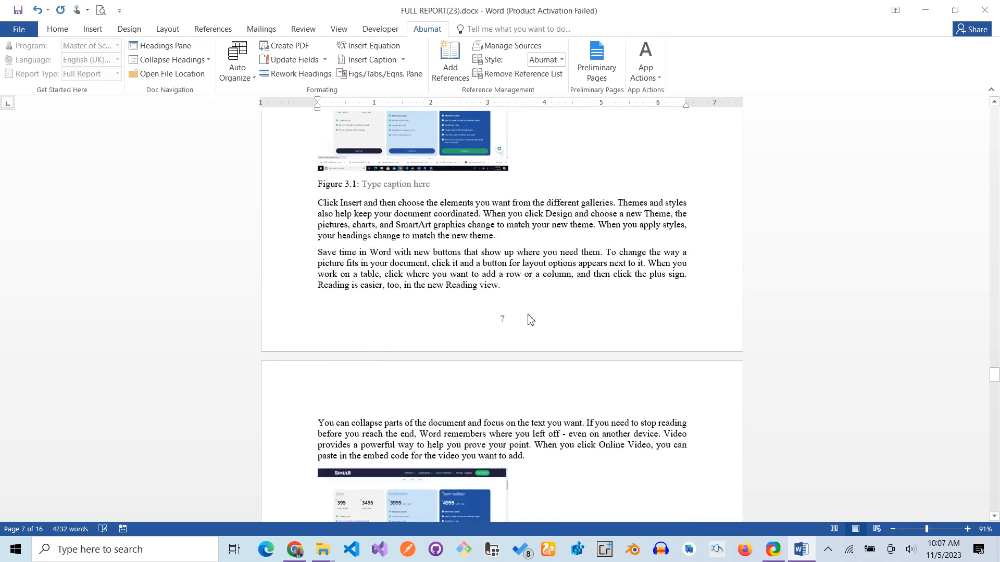
pyautogui.scroll(-5, 529, 317)
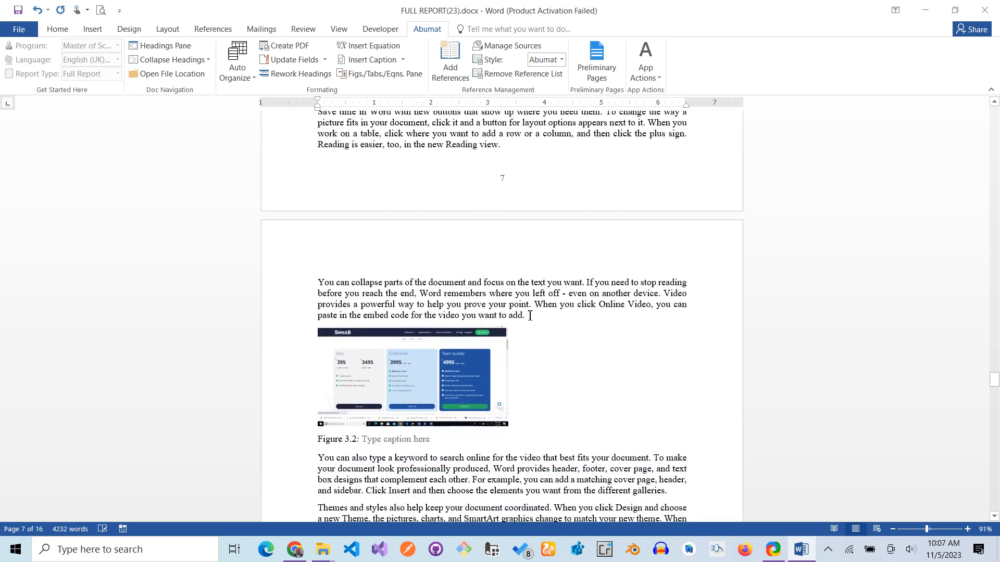